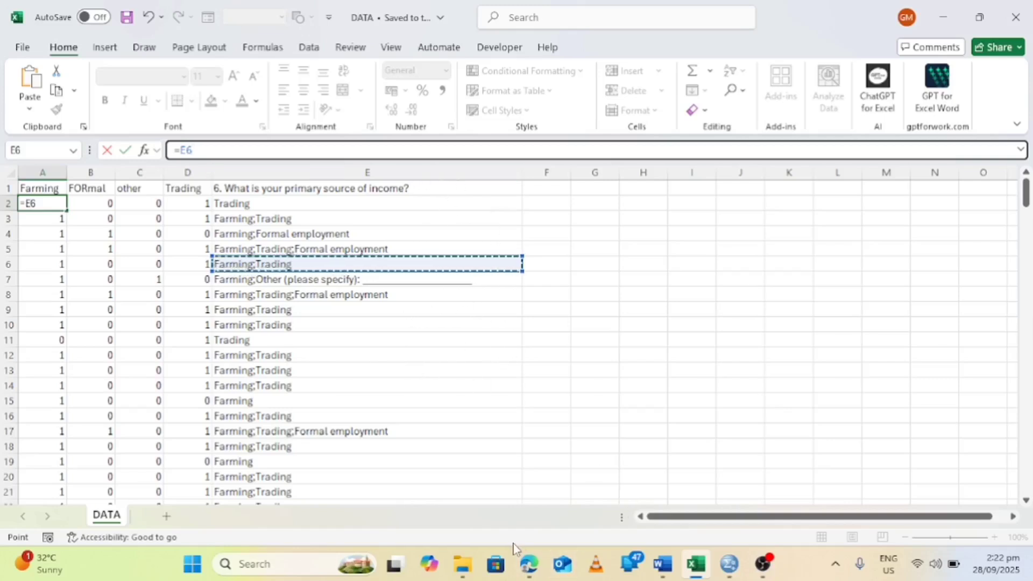
Step: Switch to the survey form in Edge and, under question 6, clear all four income sources before ticking only Farming
mouse_move(528, 563)
click(400, 492)
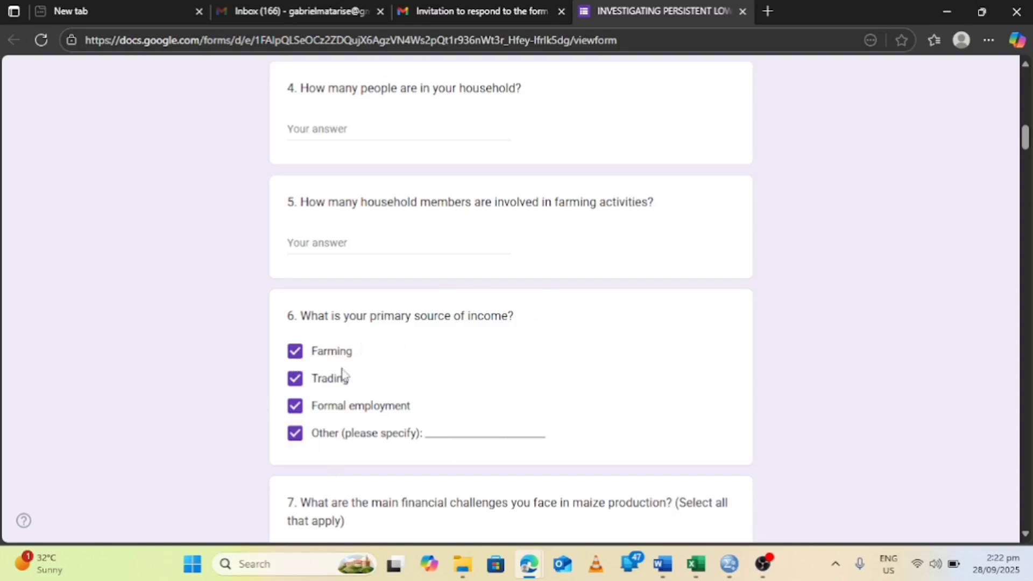
click(294, 355)
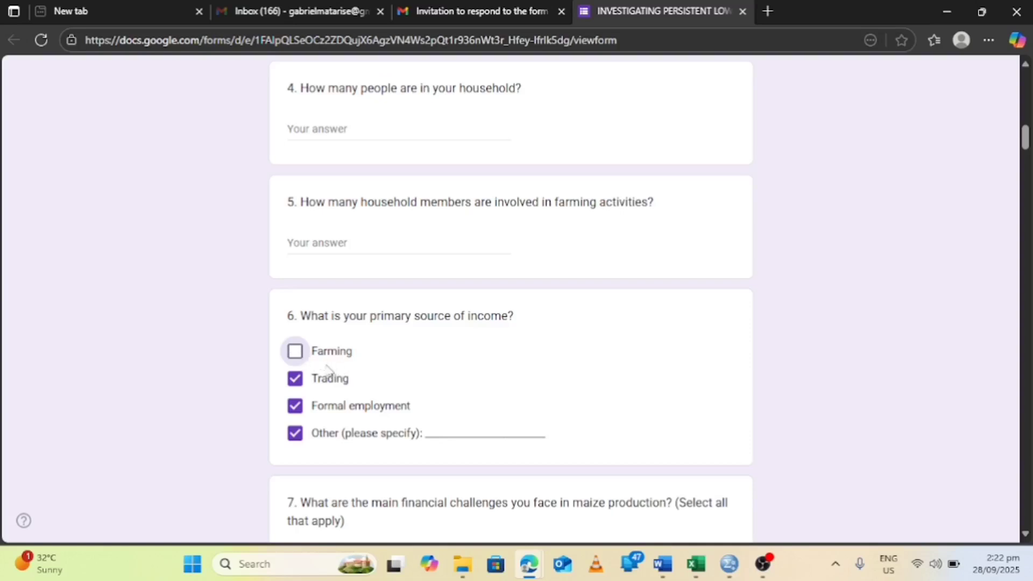
click(295, 381)
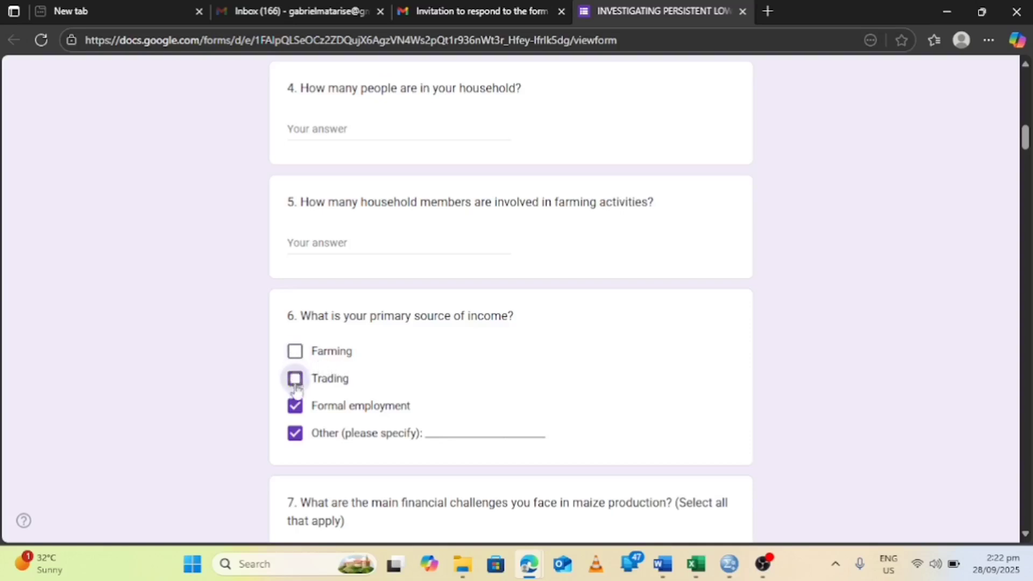
click(295, 407)
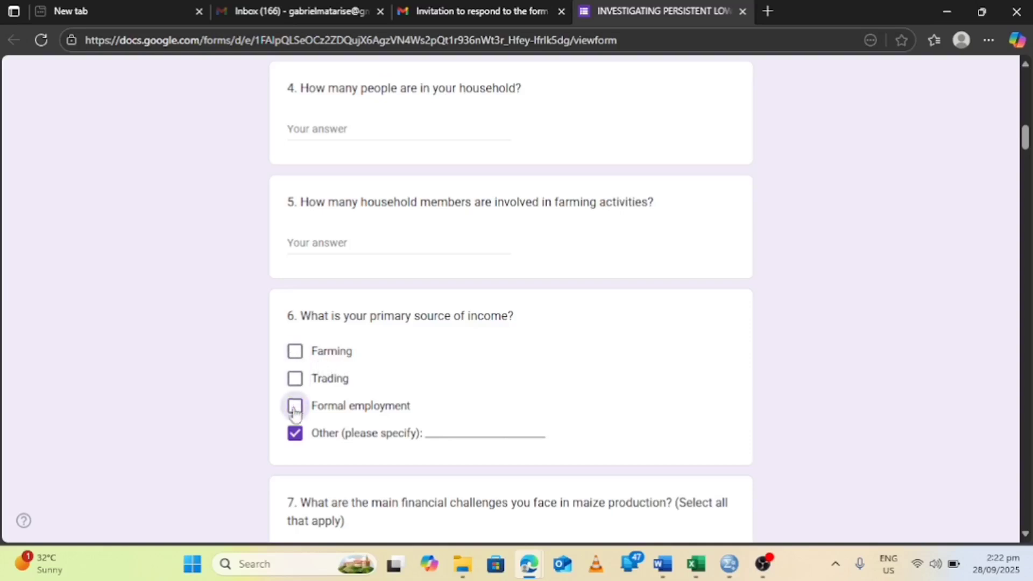
click(294, 433)
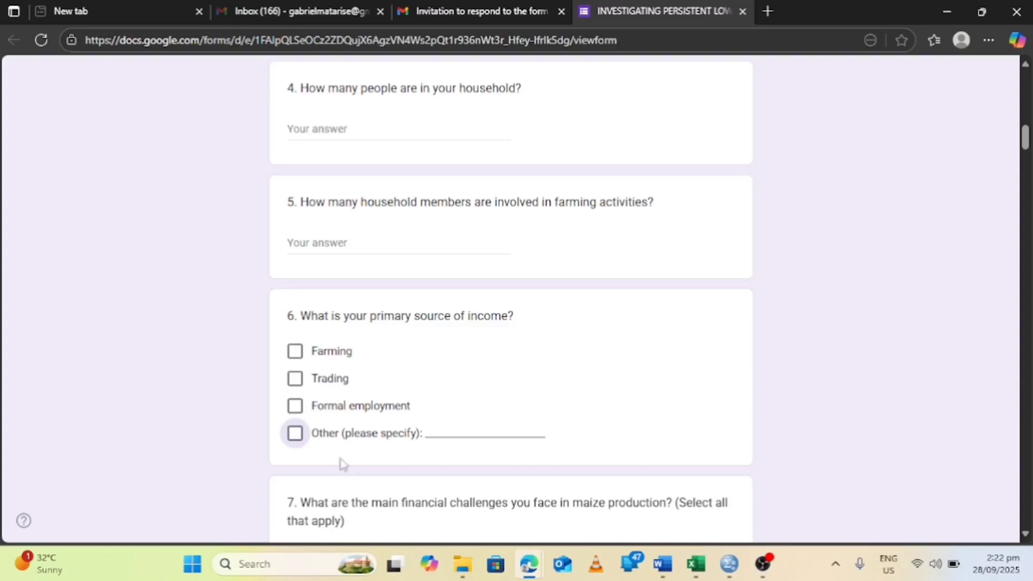
click(294, 352)
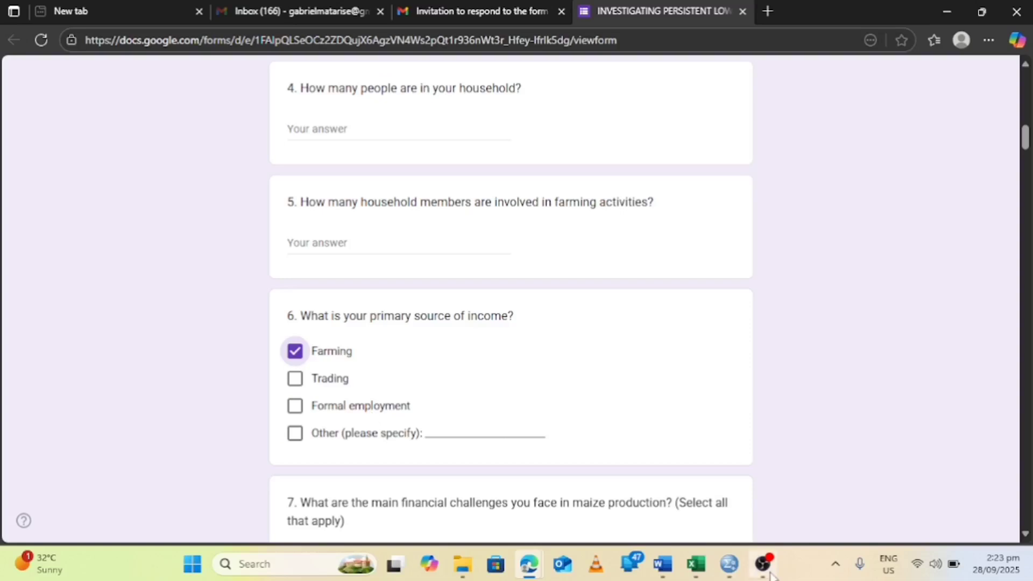
Step: Switch to the empty SPSS Data Editor and bring up the Open Data dialog
mouse_move(738, 575)
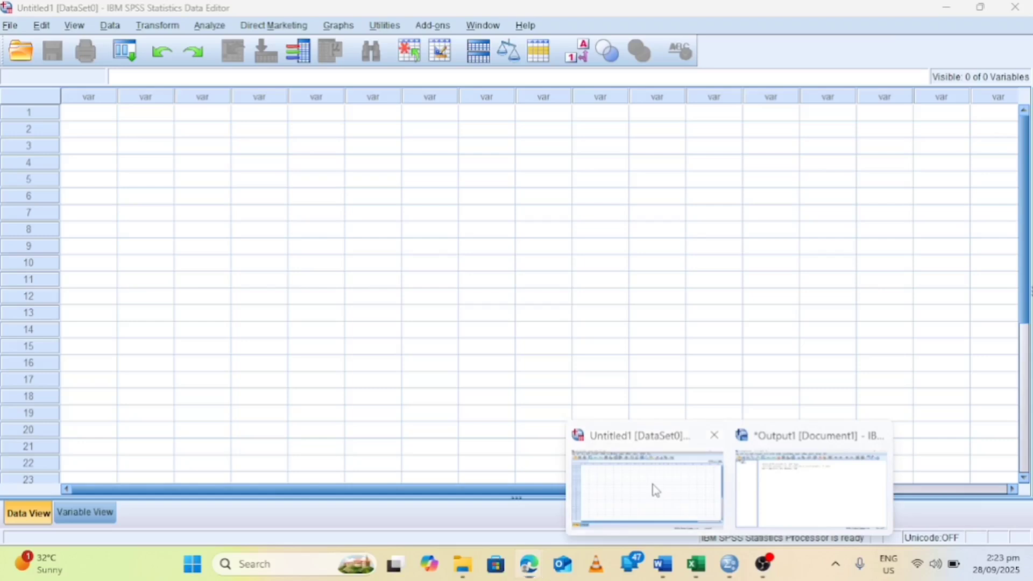
click(653, 489)
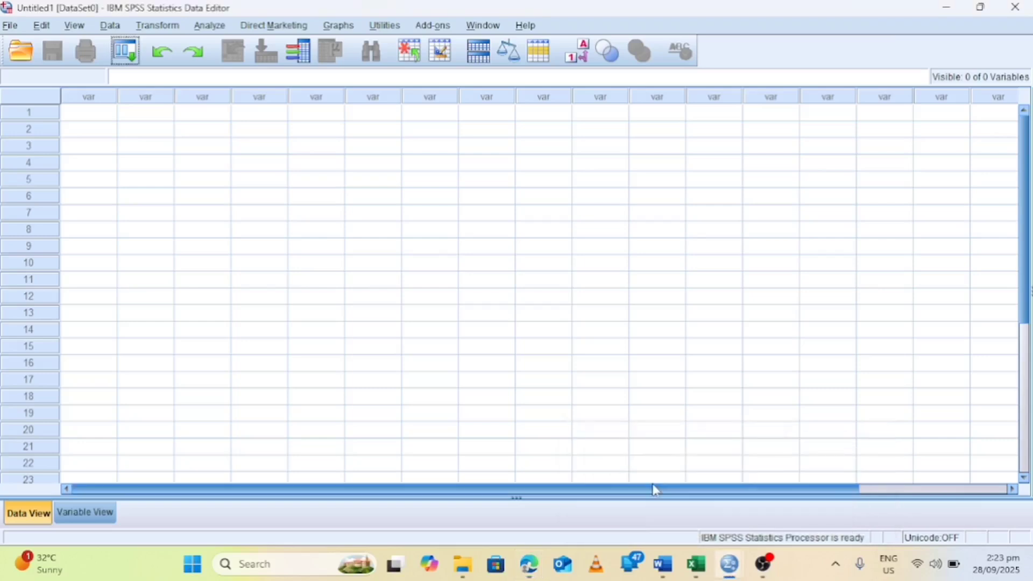
click(145, 197)
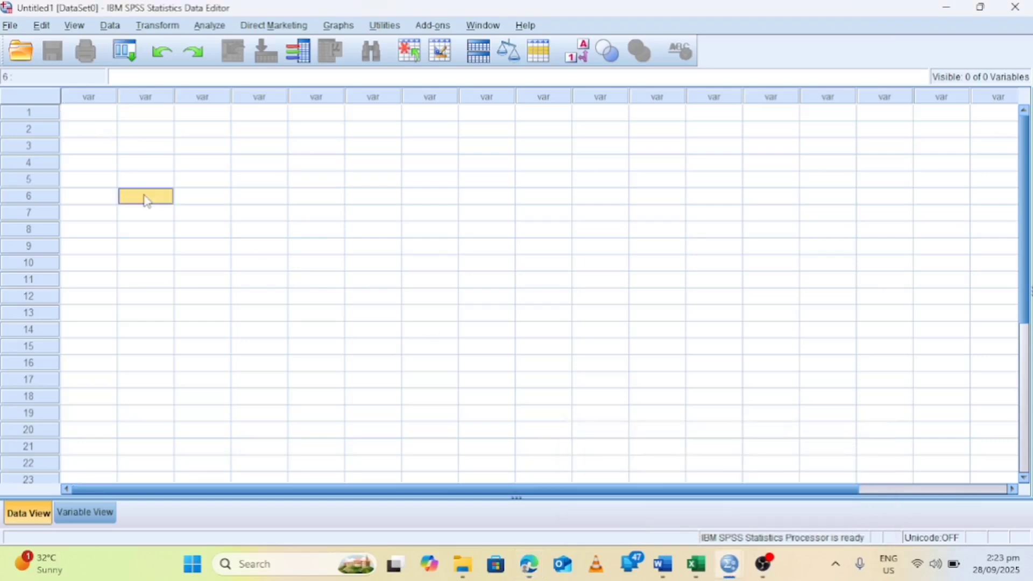
click(10, 25)
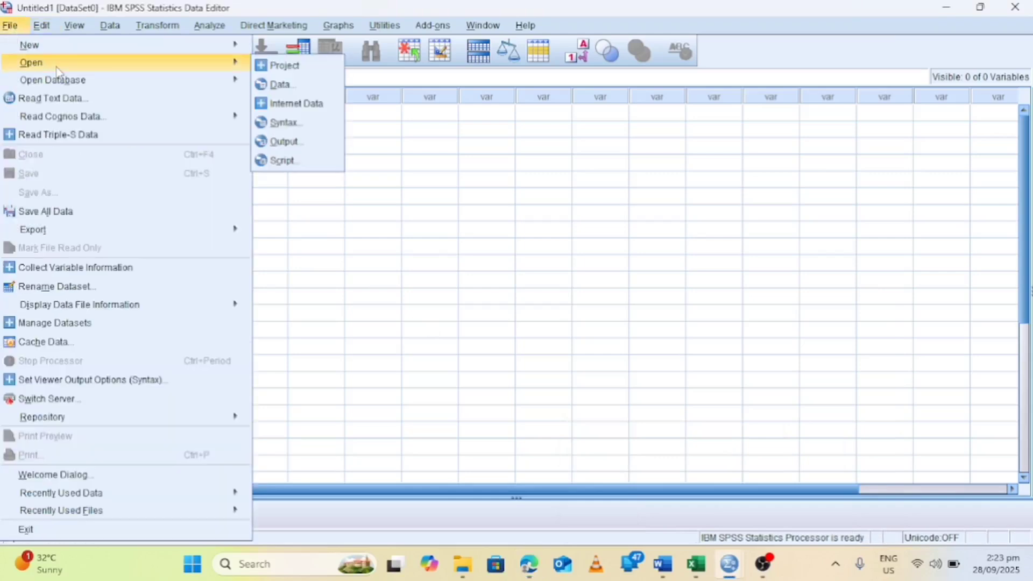
mouse_move(231, 79)
click(281, 85)
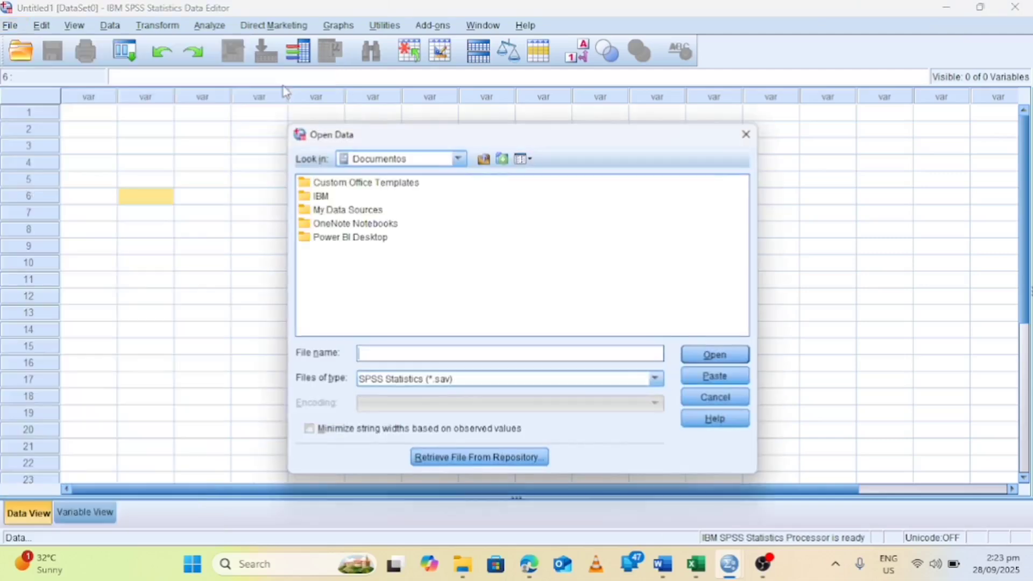
Step: Set the Open Data dialog to look in the Desktop folder and list Excel files
click(459, 160)
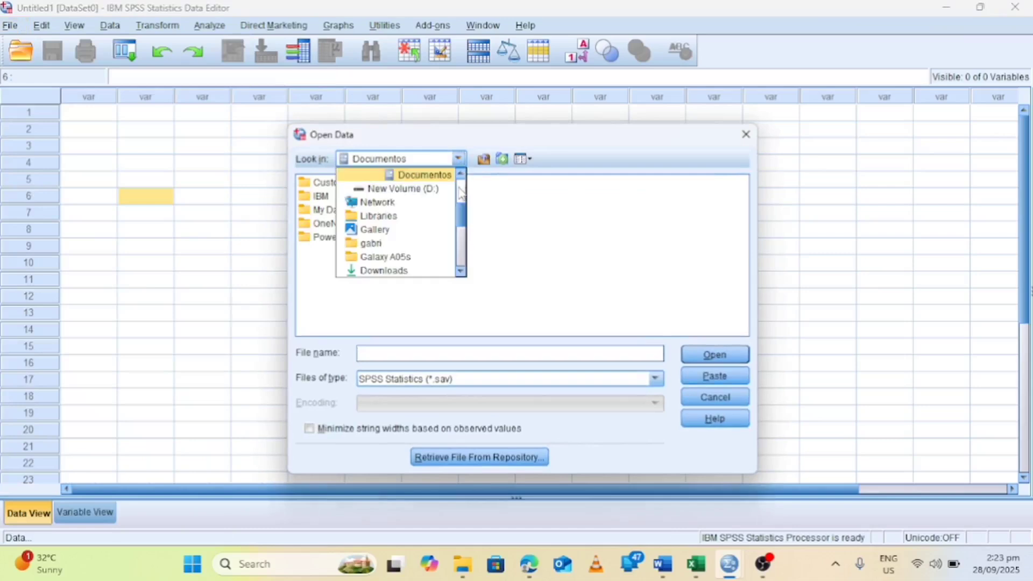
drag(461, 193, 461, 179)
click(382, 177)
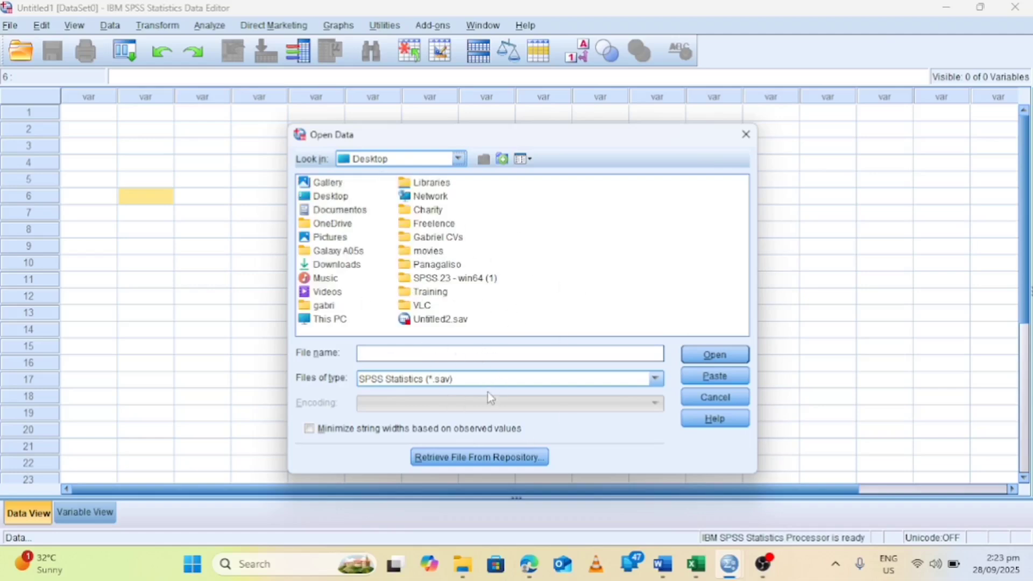
click(497, 381)
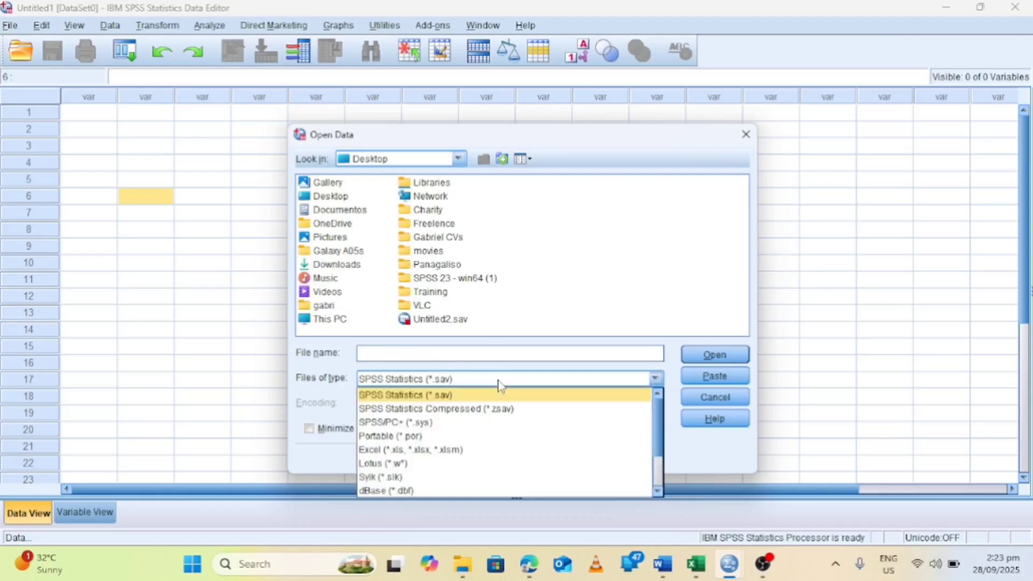
click(431, 452)
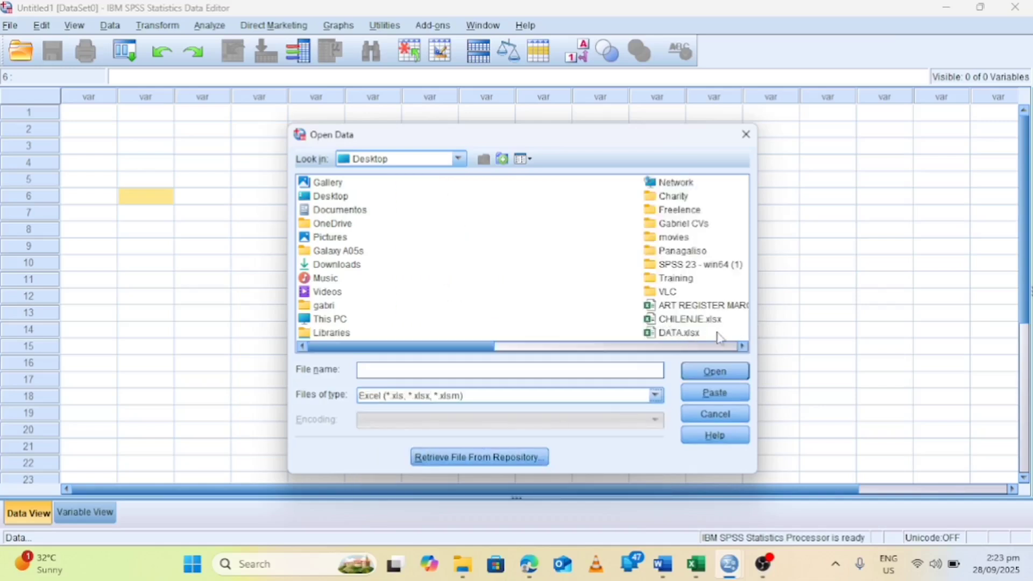
Step: Import DATA.xlsx from its DATA worksheet, reading variable names from the first row of data
click(681, 334)
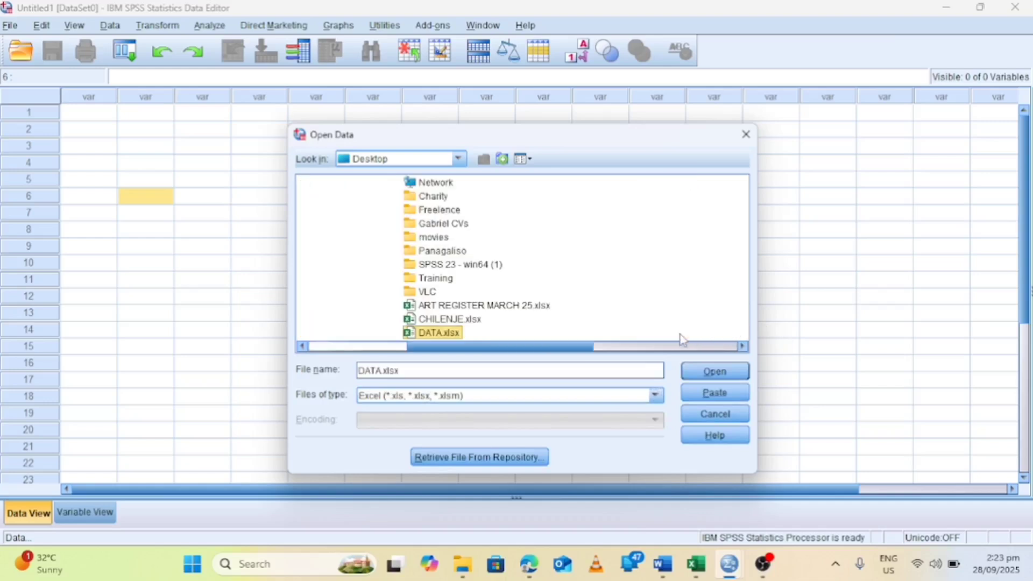
click(732, 379)
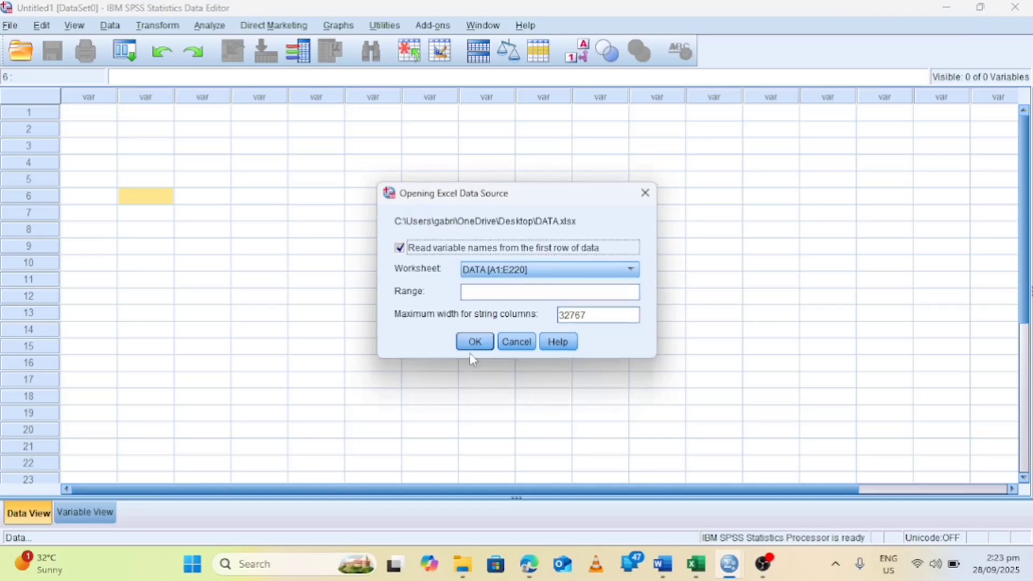
click(475, 342)
key(alt+Tab)
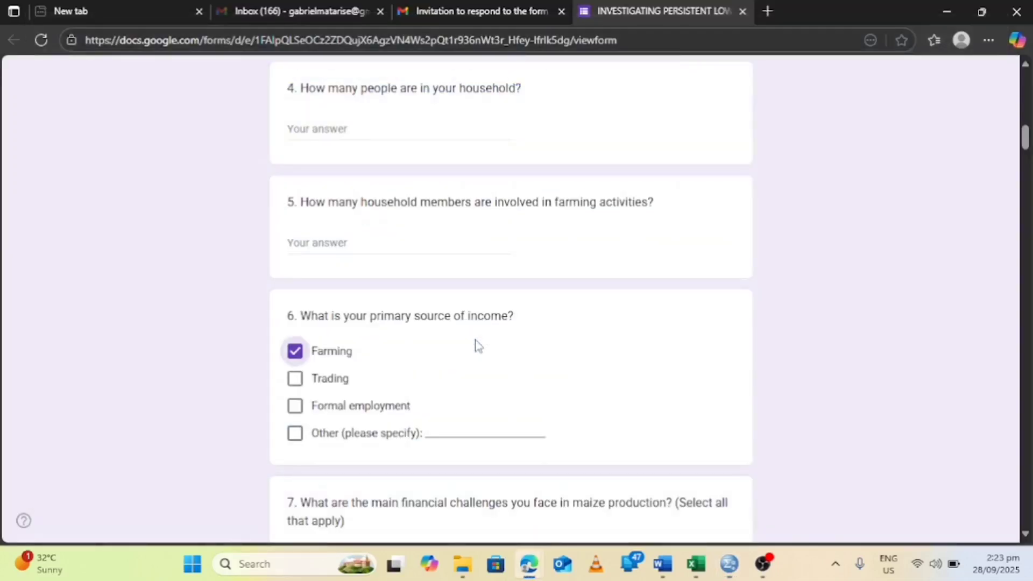
key(alt+Tab)
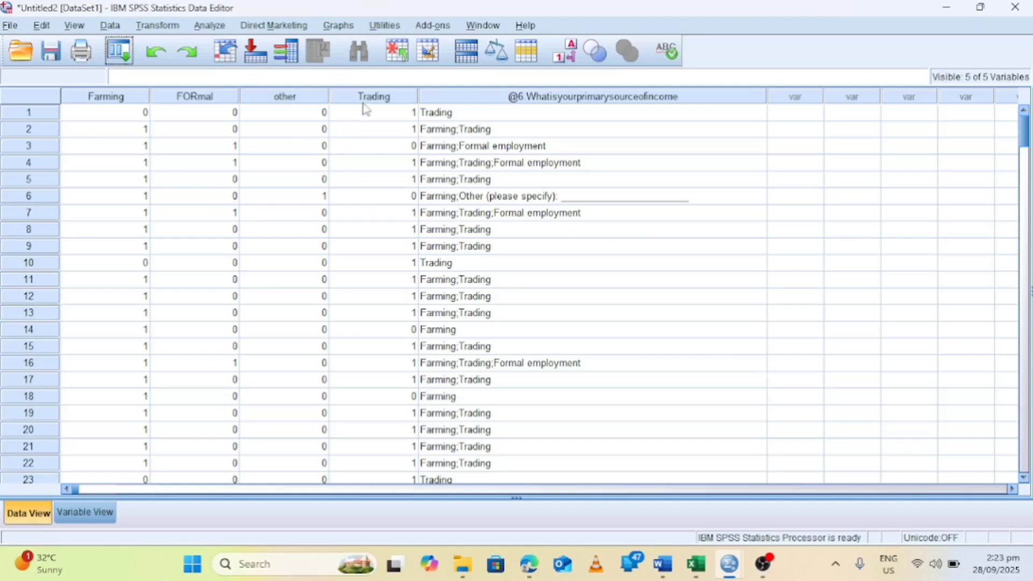
Step: Examine the imported other and primary source of income columns, comparing them with question 6 in the survey form
click(365, 77)
click(280, 98)
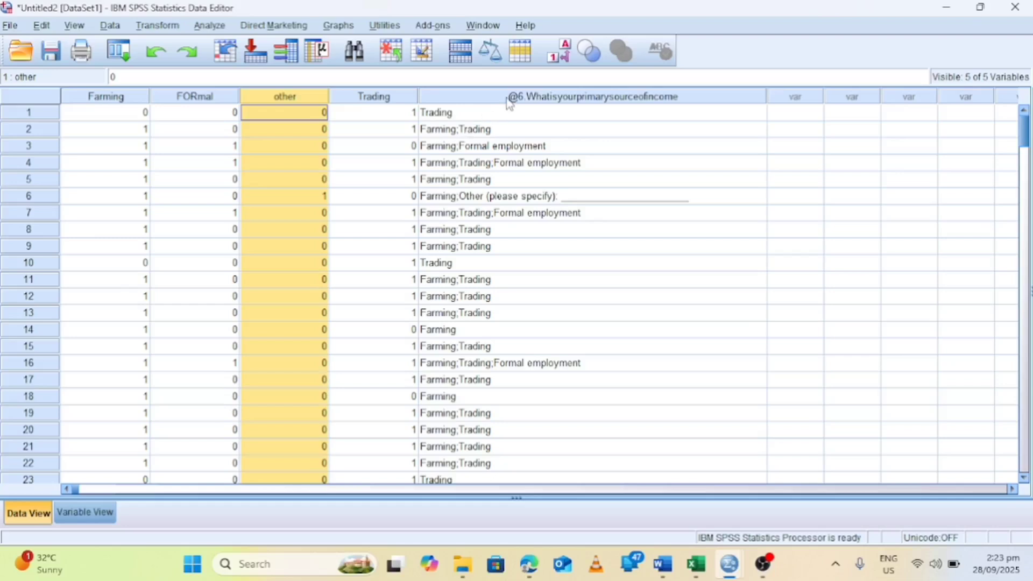
click(561, 99)
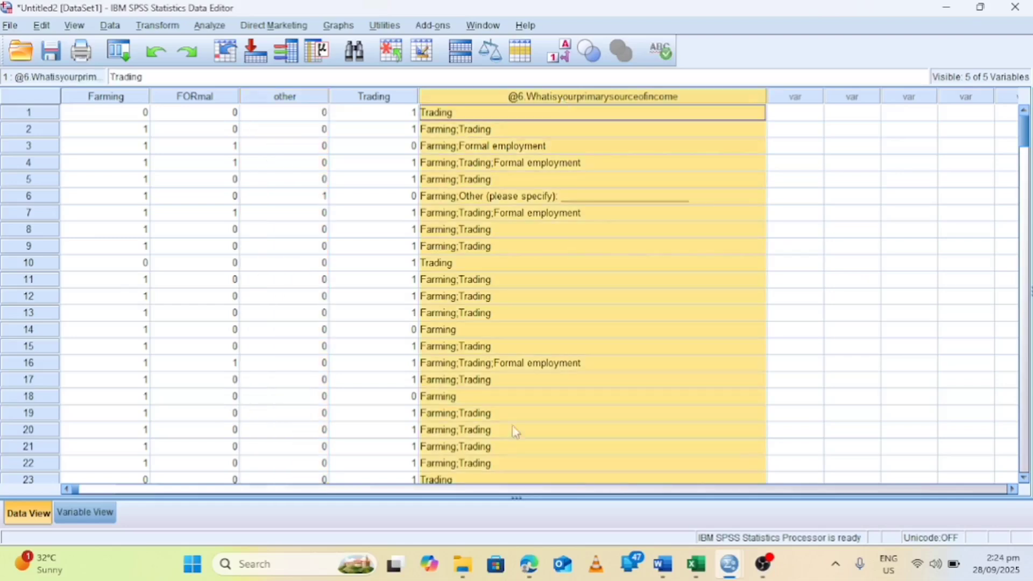
mouse_move(528, 563)
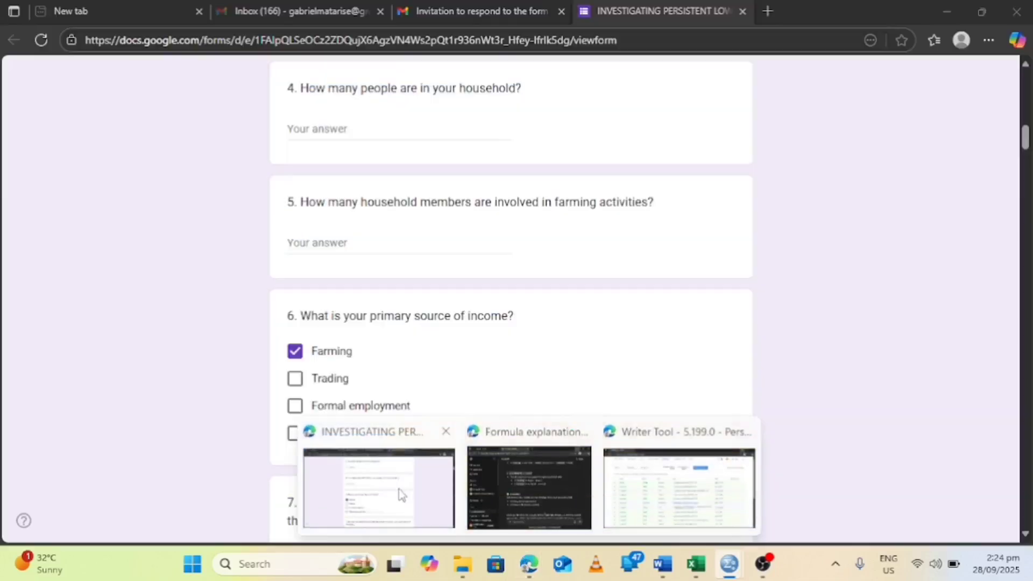
click(401, 494)
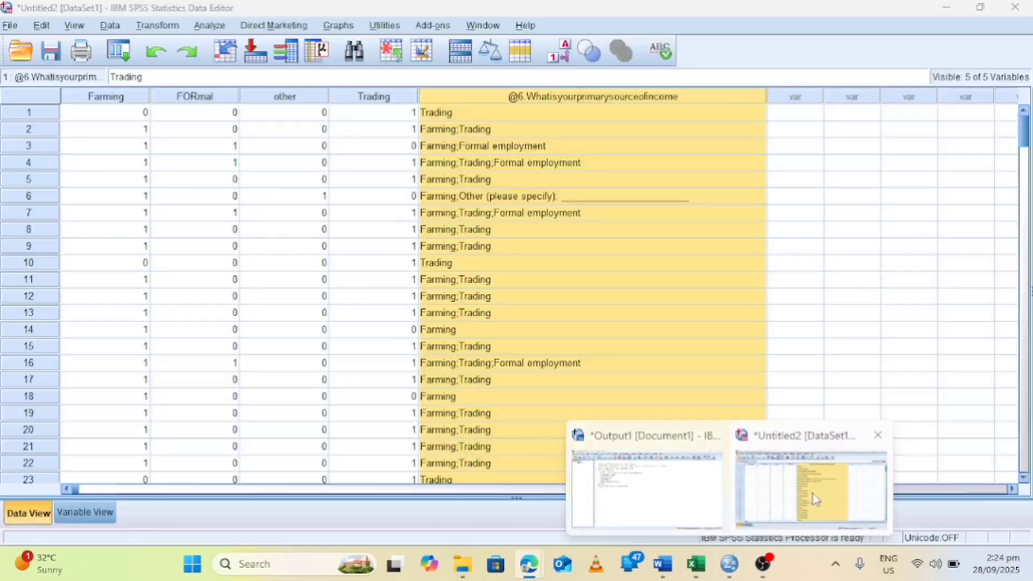
click(814, 506)
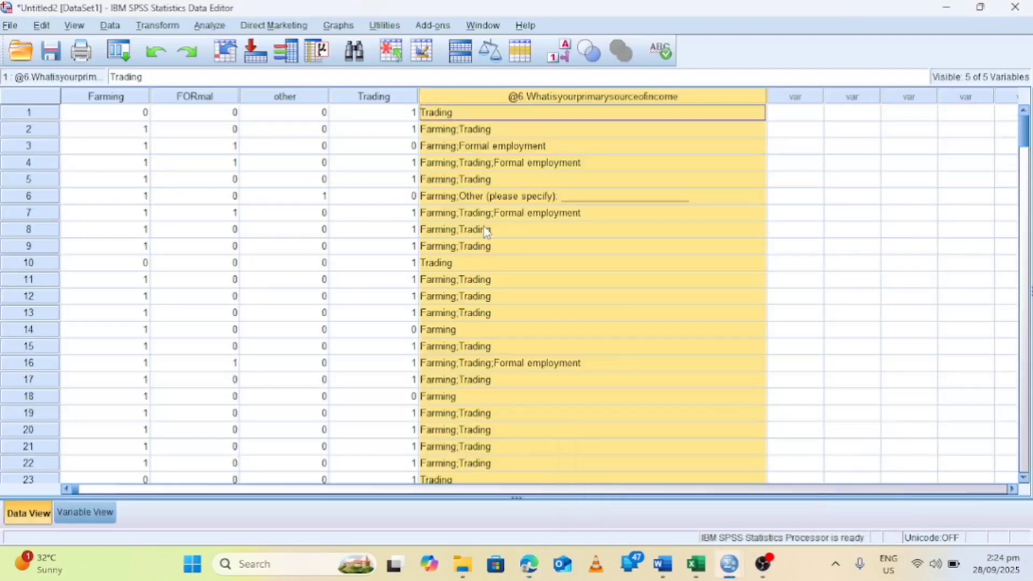
click(796, 146)
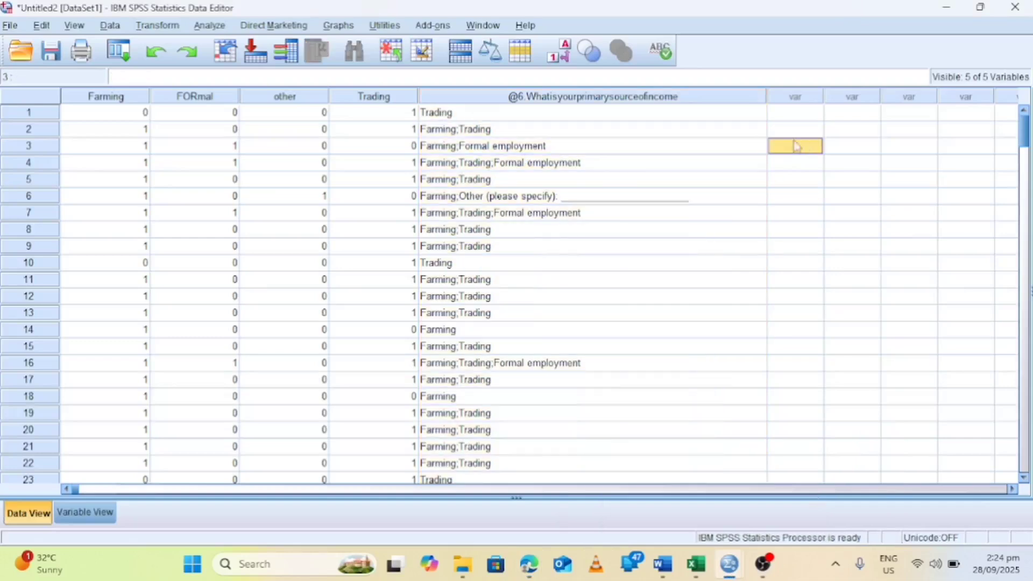
click(648, 95)
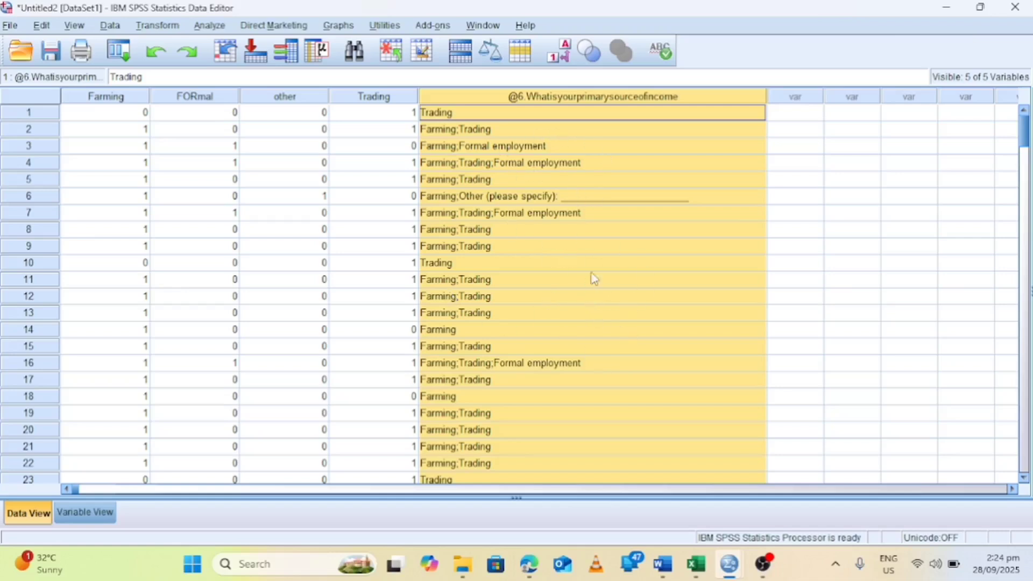
Step: Run Frequencies on "6. What is your primary source of income?" with a frequency table and no extra statistics, and review the output
click(209, 26)
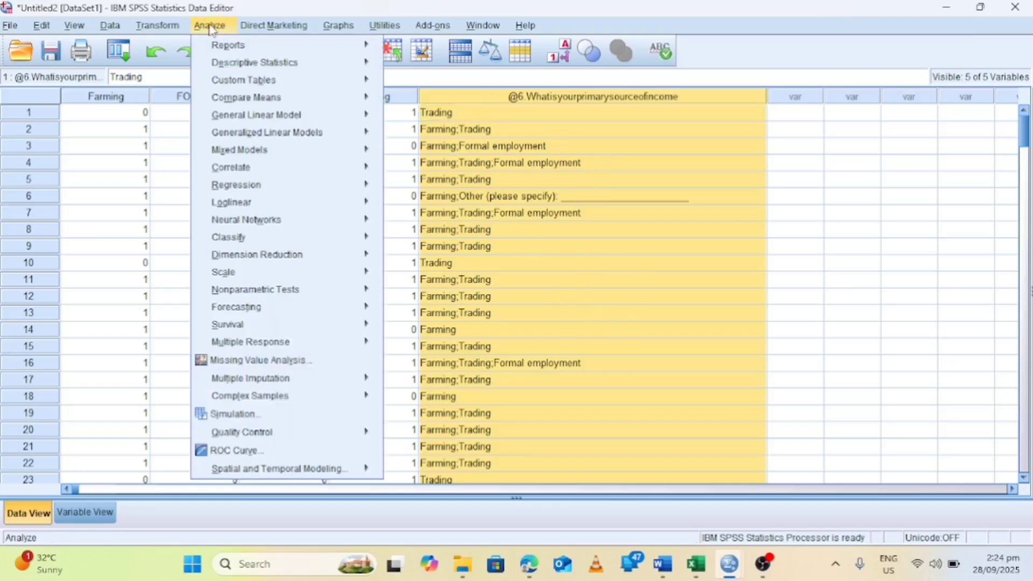
mouse_move(244, 63)
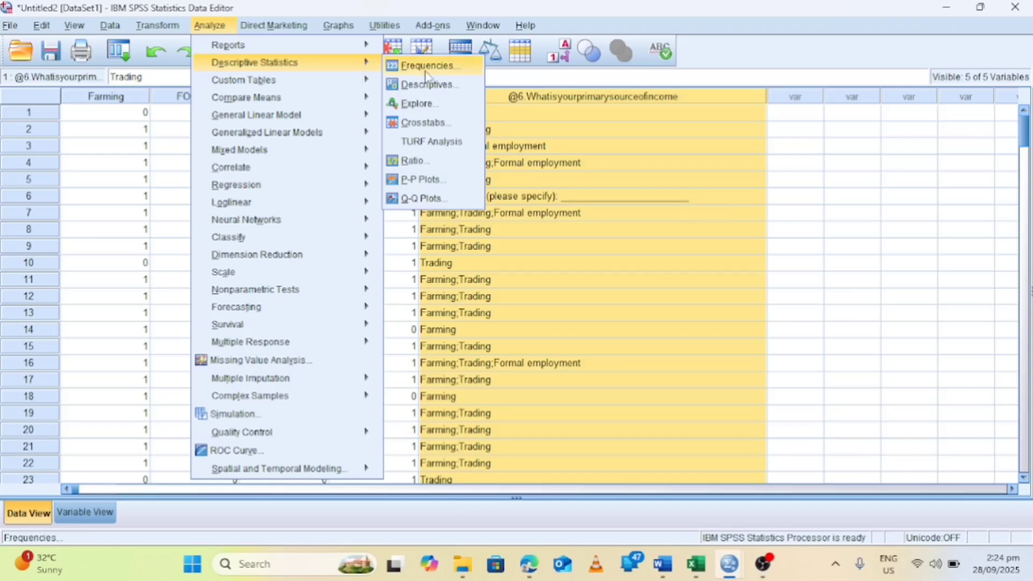
click(426, 66)
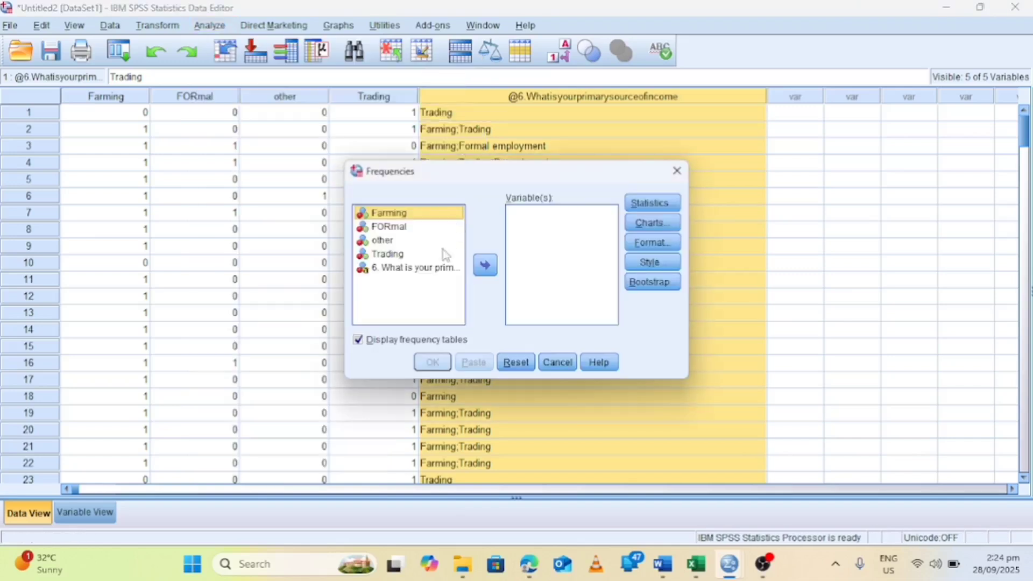
click(425, 269)
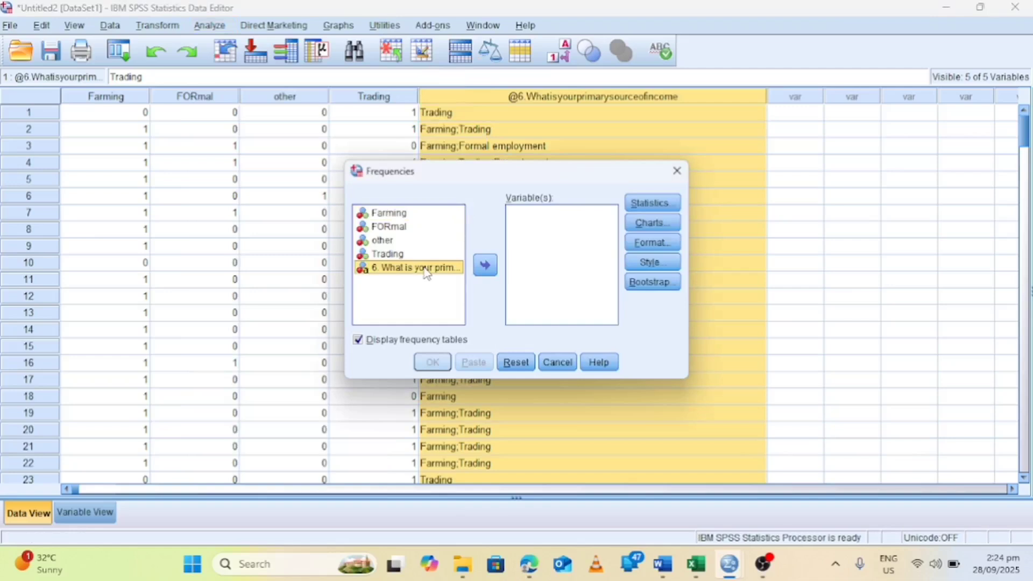
click(484, 267)
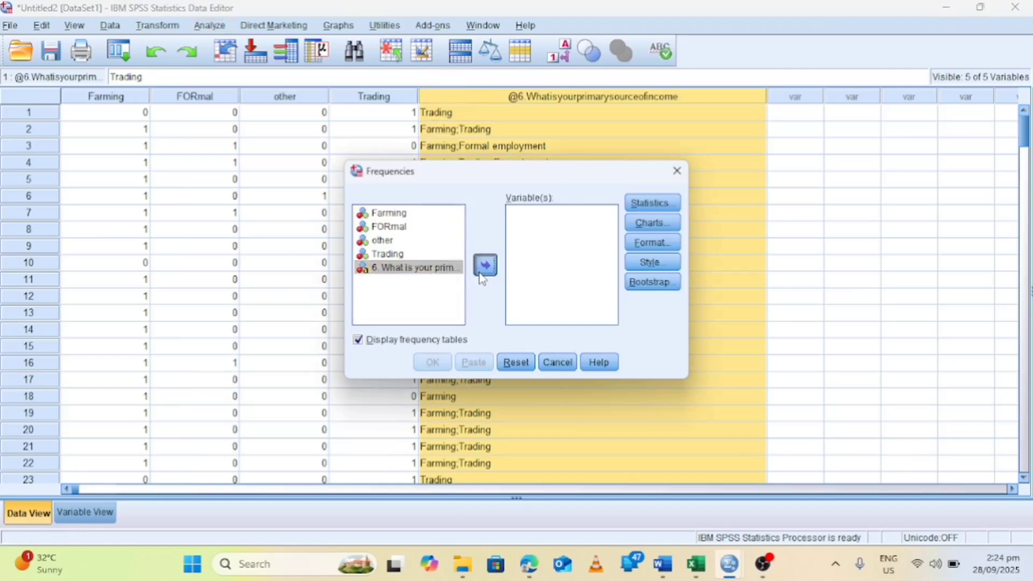
click(656, 207)
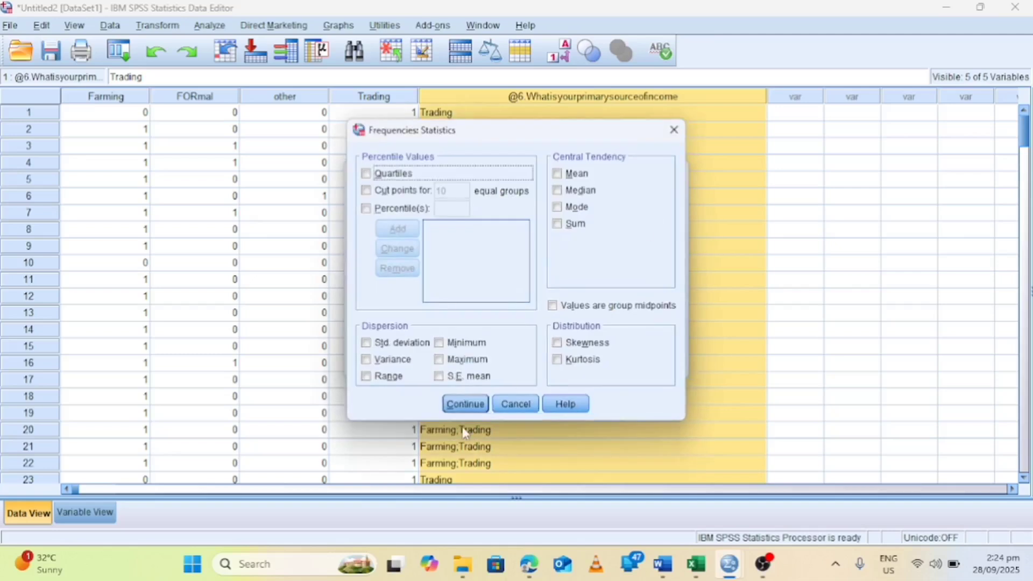
click(465, 404)
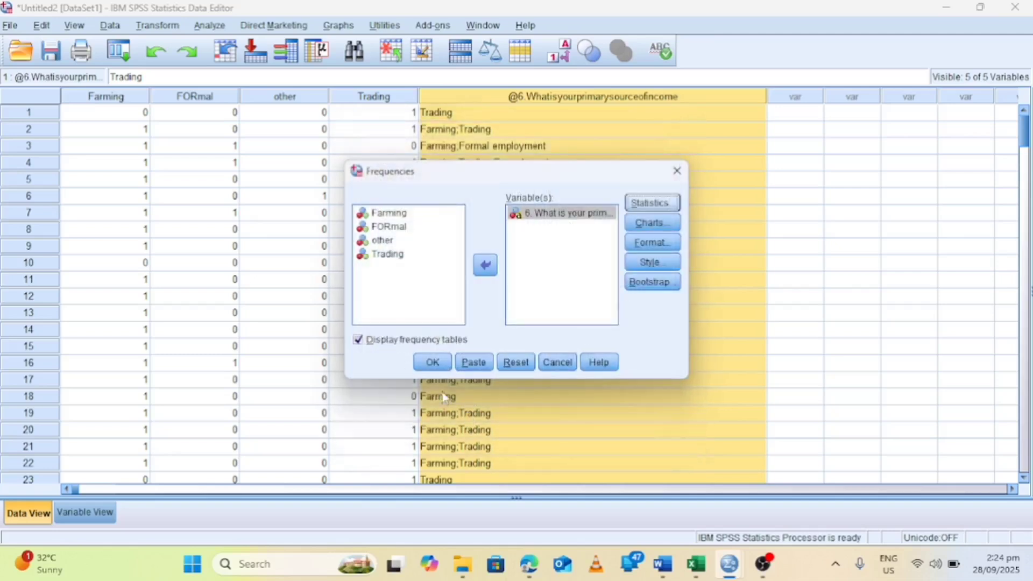
click(432, 363)
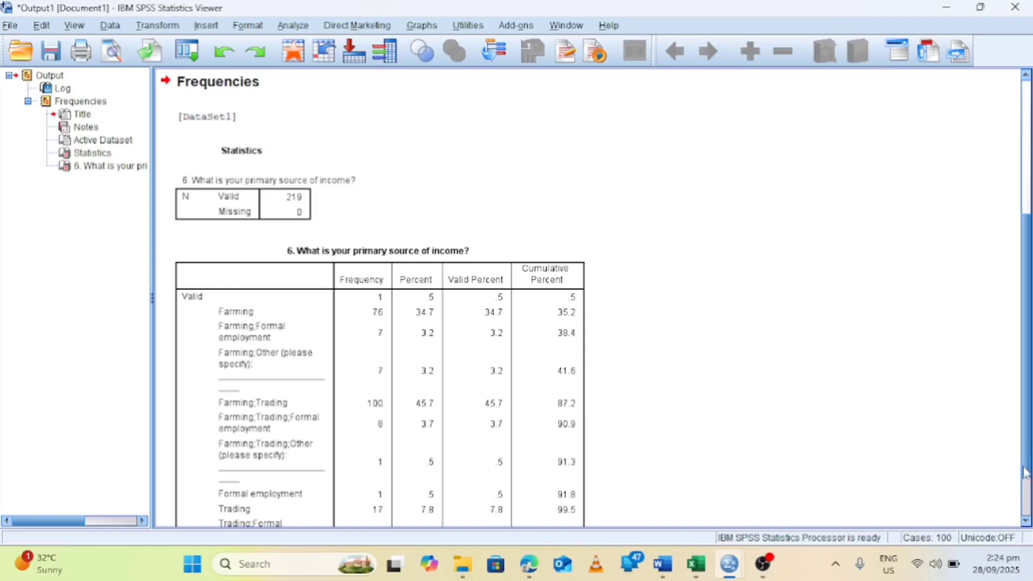
scroll(1026, 524, down, 3)
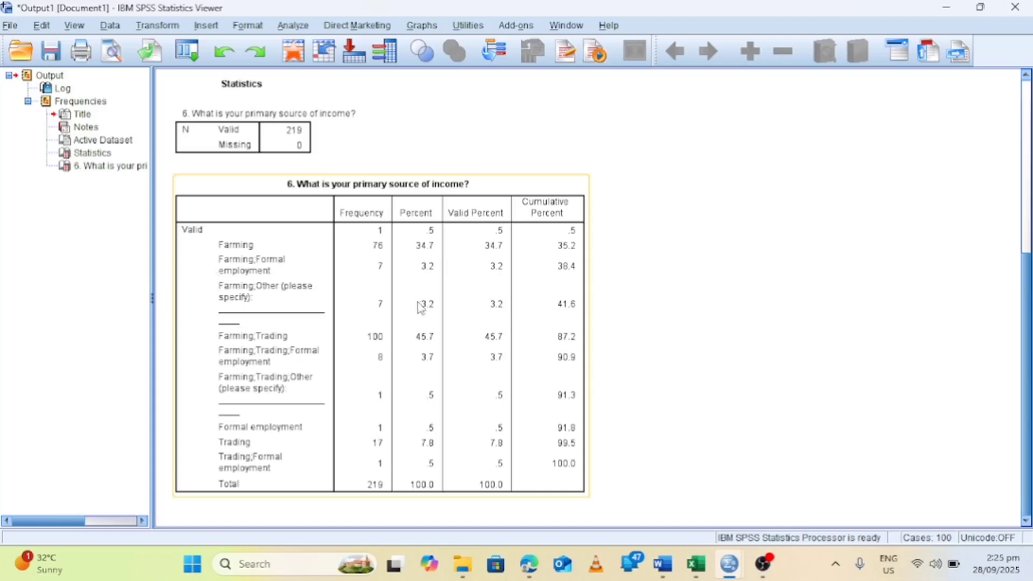
Step: Examine the answer combinations listed in the frequency table for primary source of income
click(748, 329)
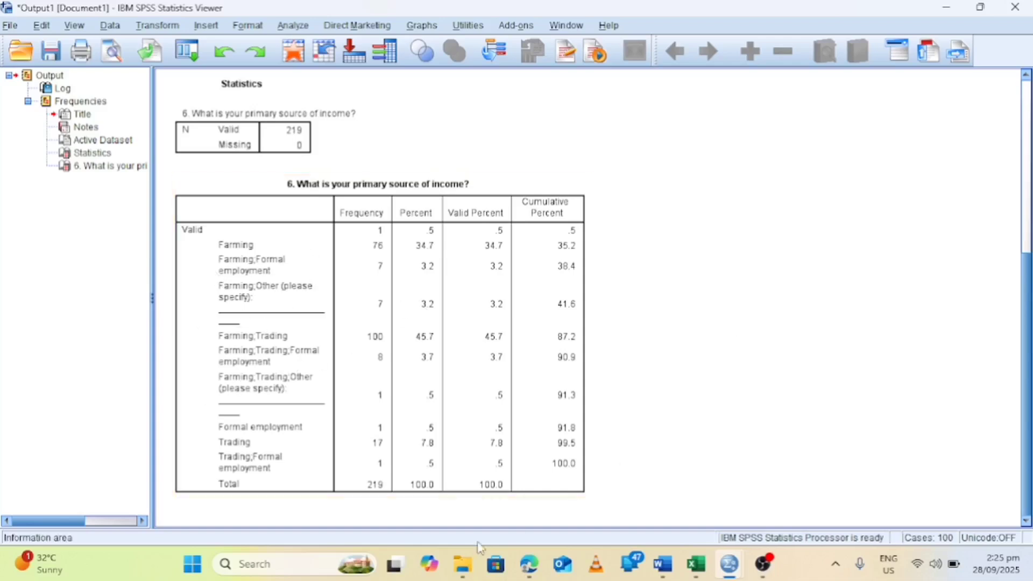
click(300, 446)
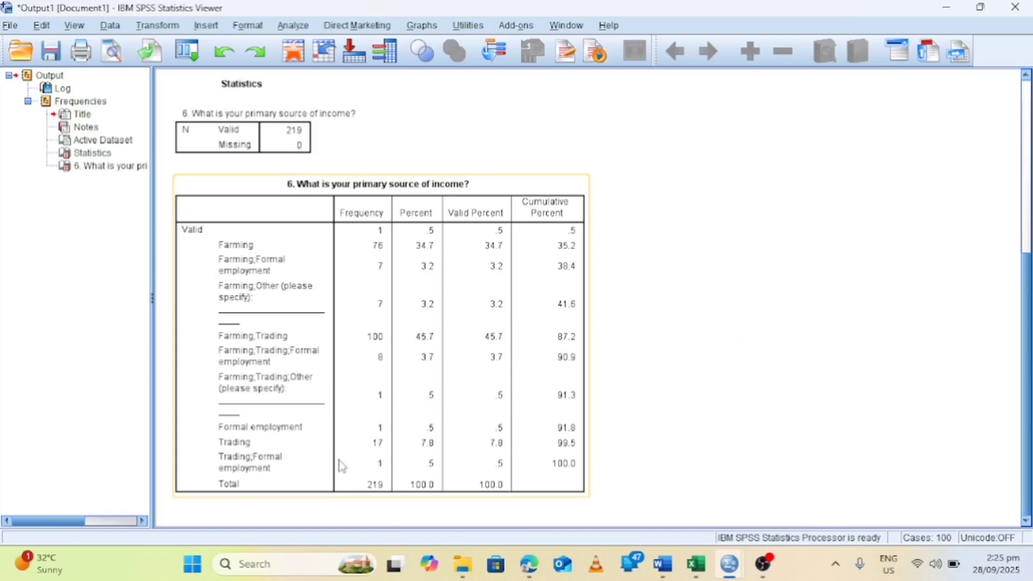
click(171, 269)
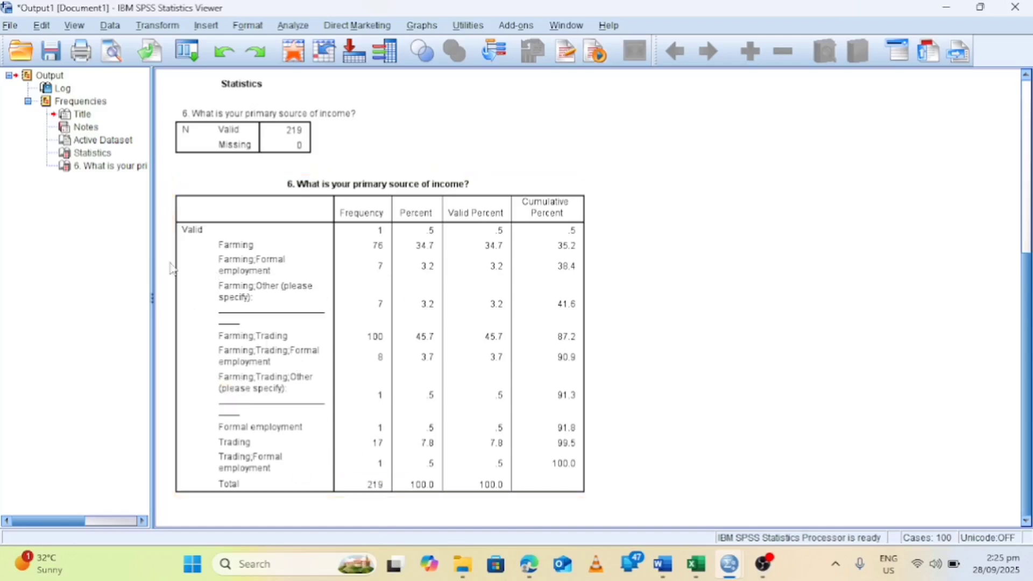
click(178, 269)
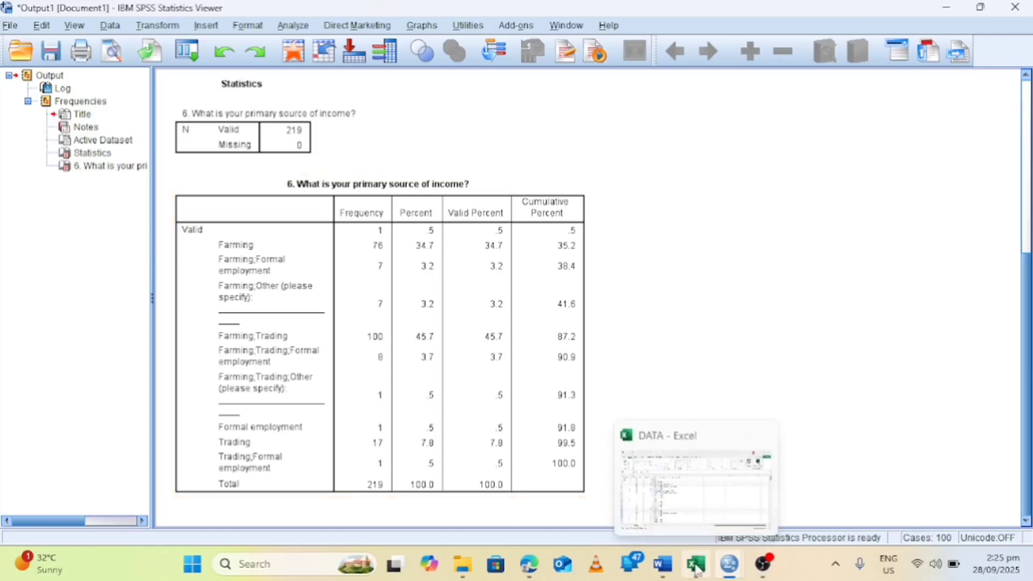
Step: Switch to the DATA workbook in Excel, clear the stray cell reference from A2, and undo the clearing to restore its Farming search formula
click(676, 519)
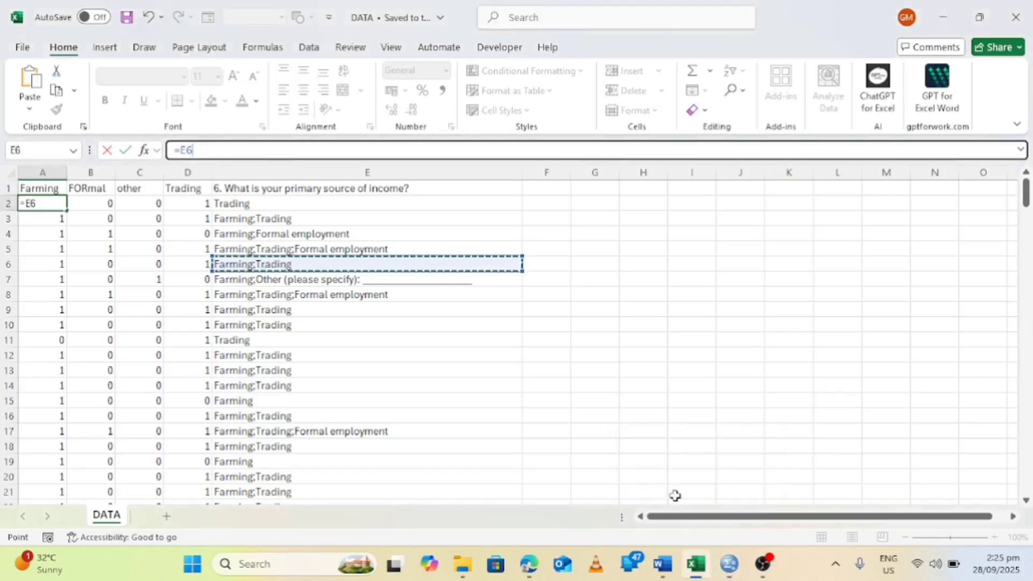
click(128, 277)
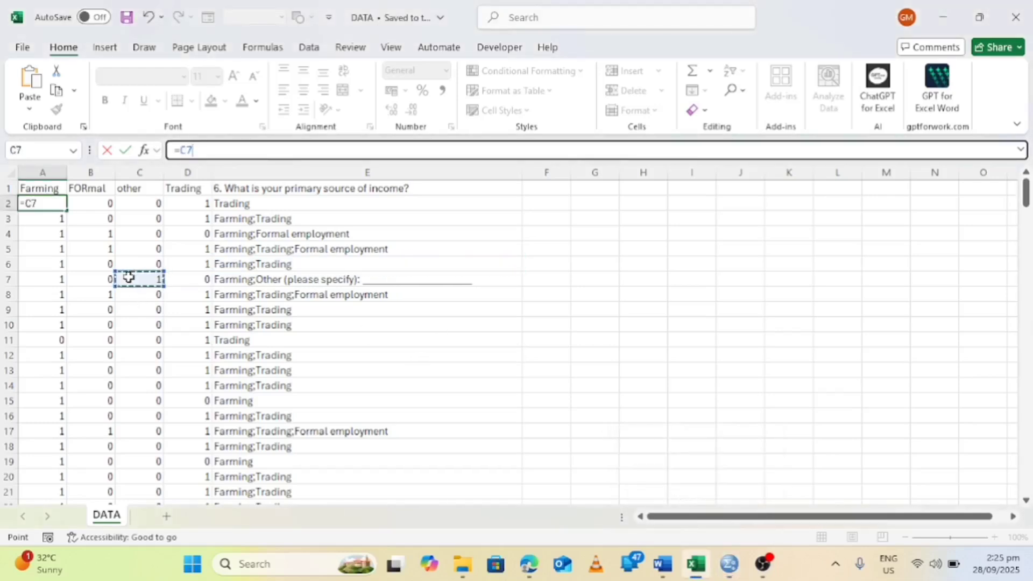
click(301, 280)
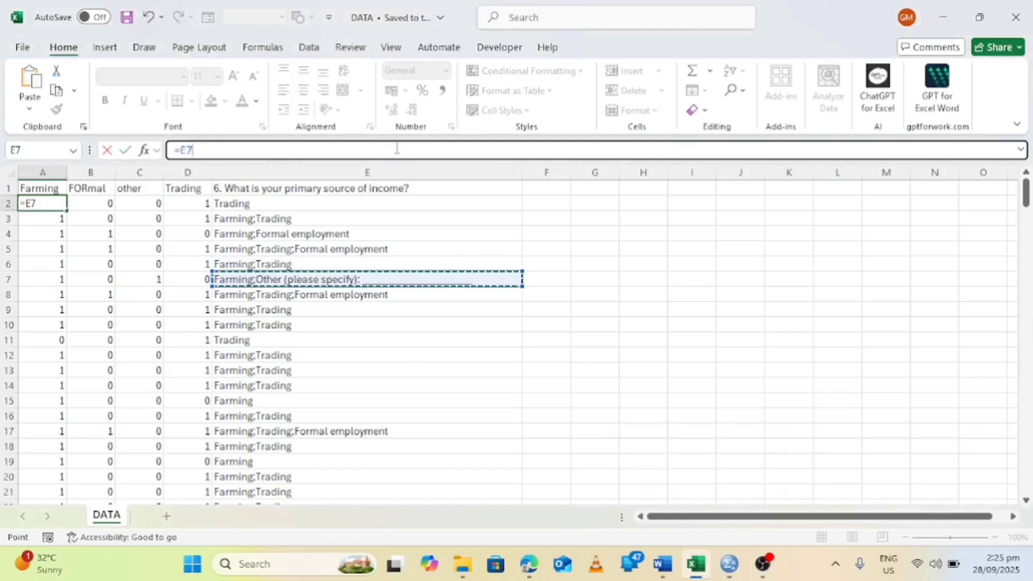
click(673, 217)
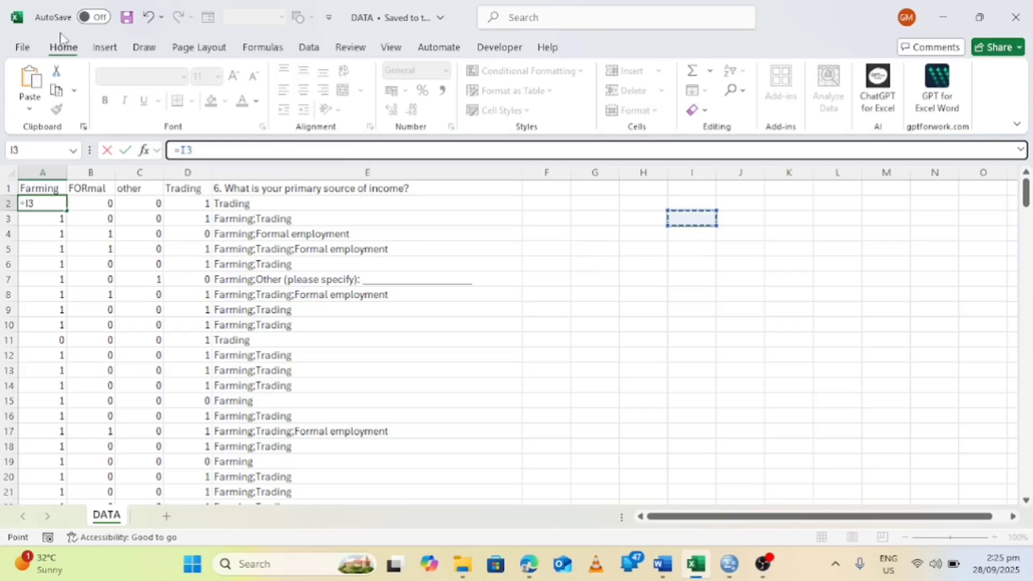
click(144, 19)
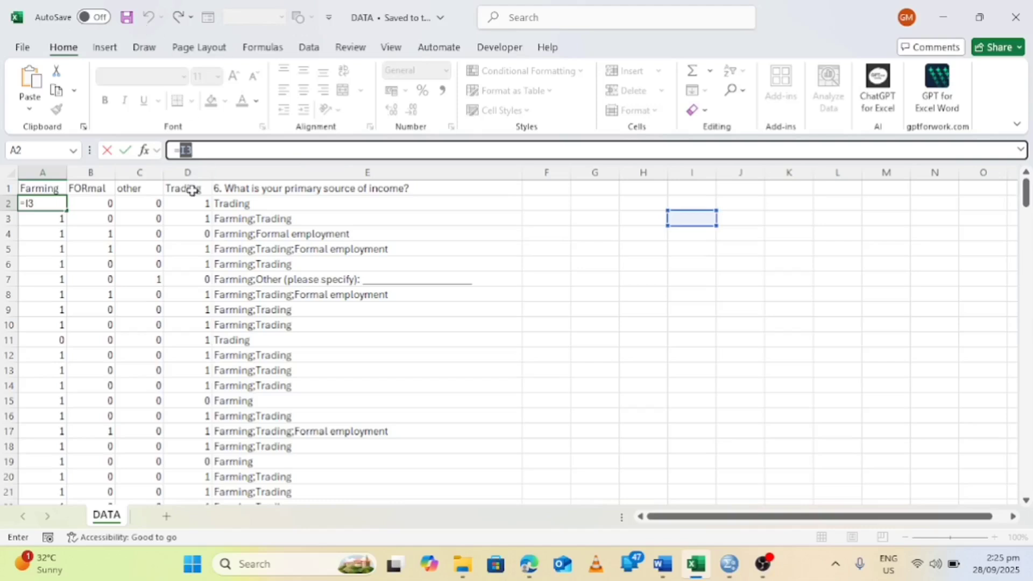
click(215, 154)
key(BackSpace)
key(BackSpace)
key(BackSpace)
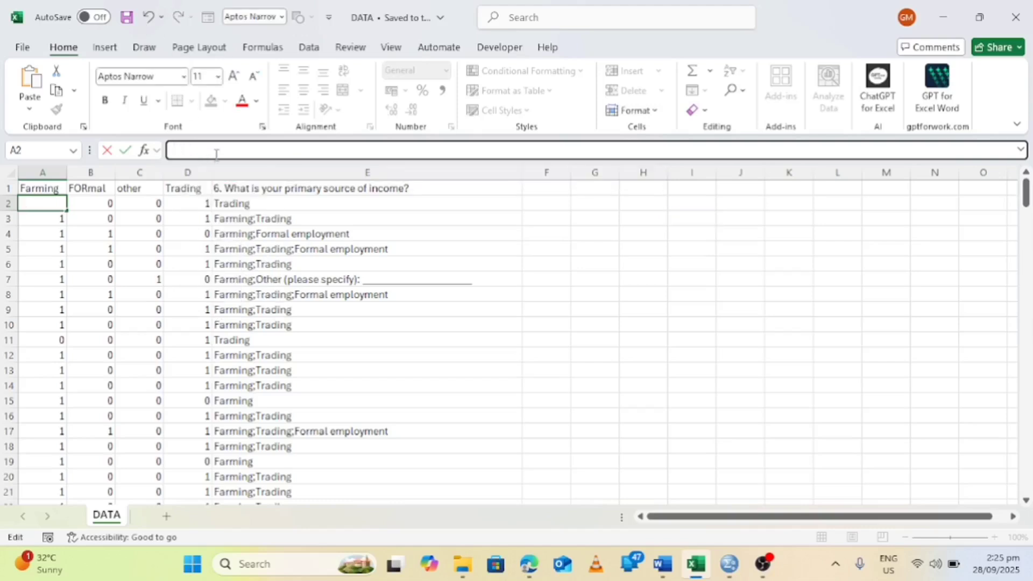
click(651, 335)
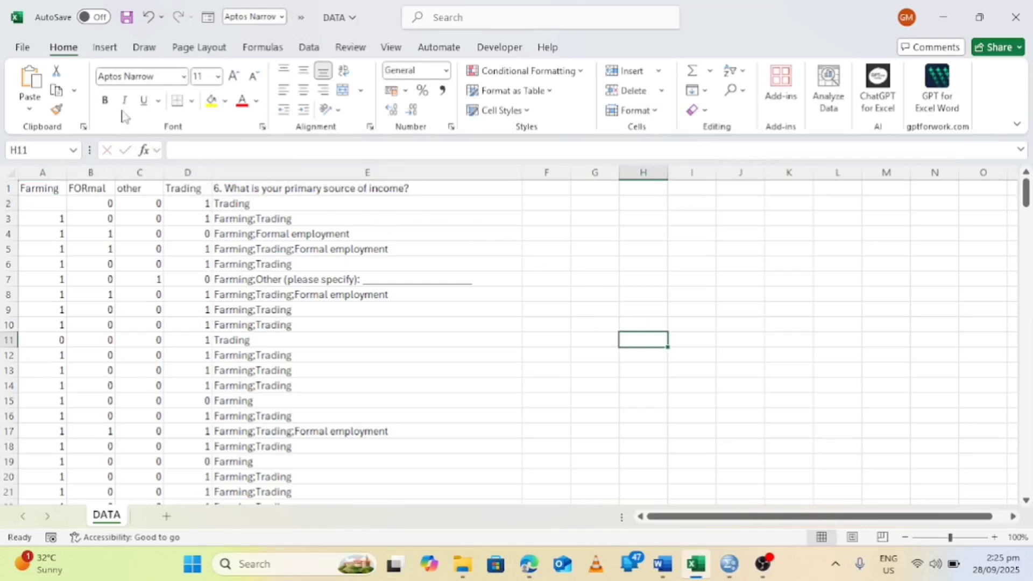
click(149, 20)
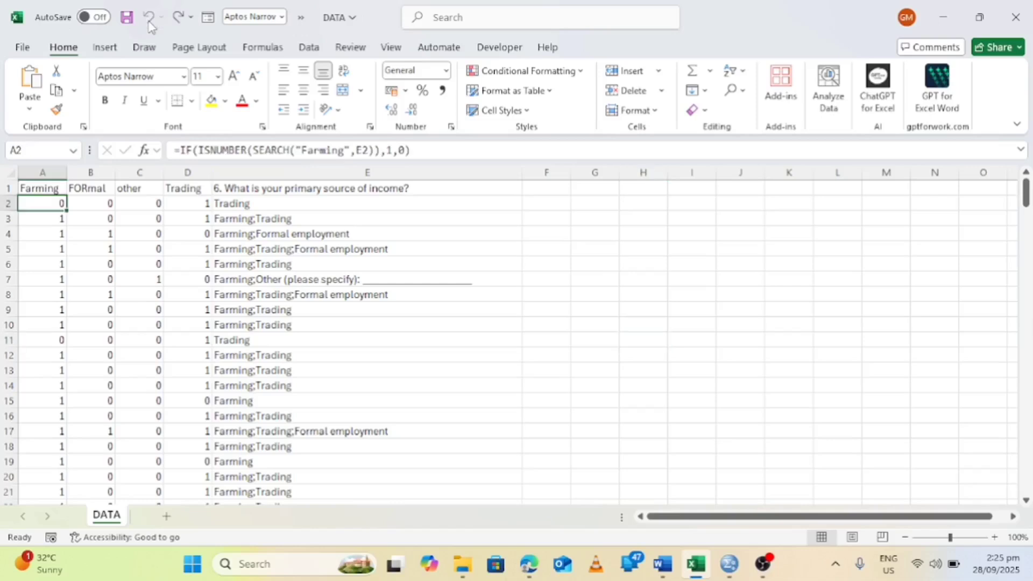
click(705, 322)
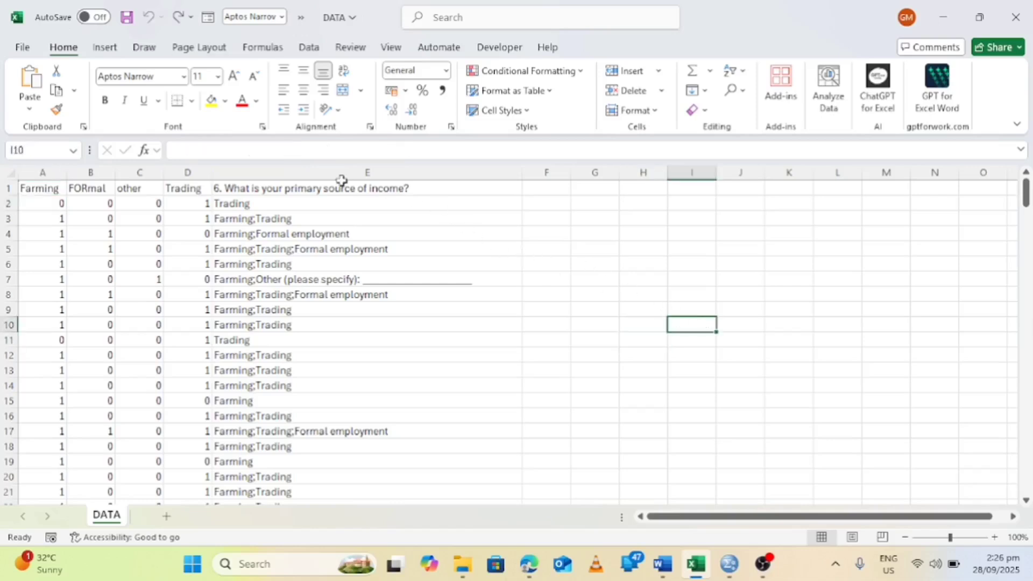
Step: Compare the primary source of income column with question 6 in the browser survey form, and examine how multiple answers are stored in Excel
click(345, 167)
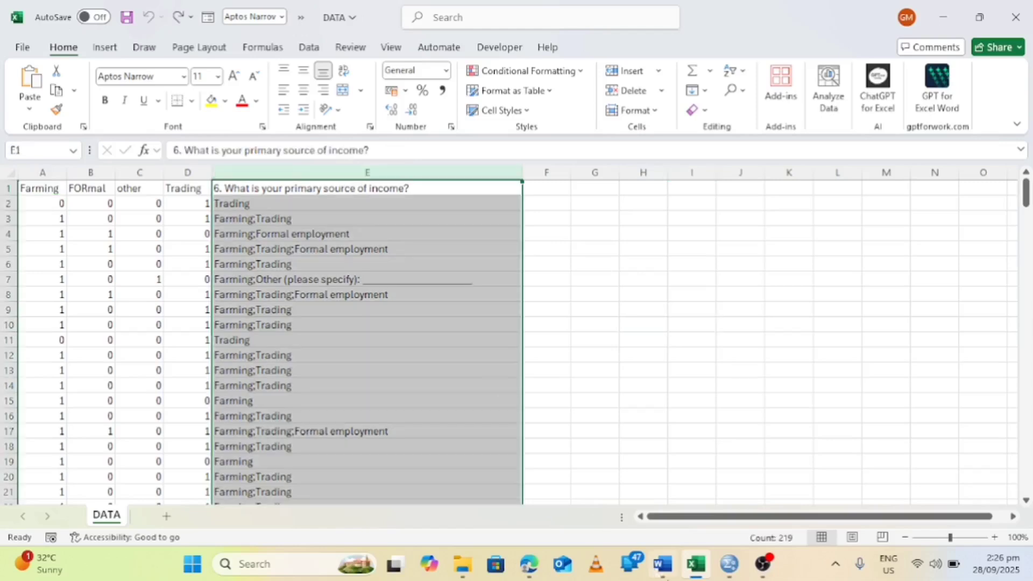
mouse_move(527, 570)
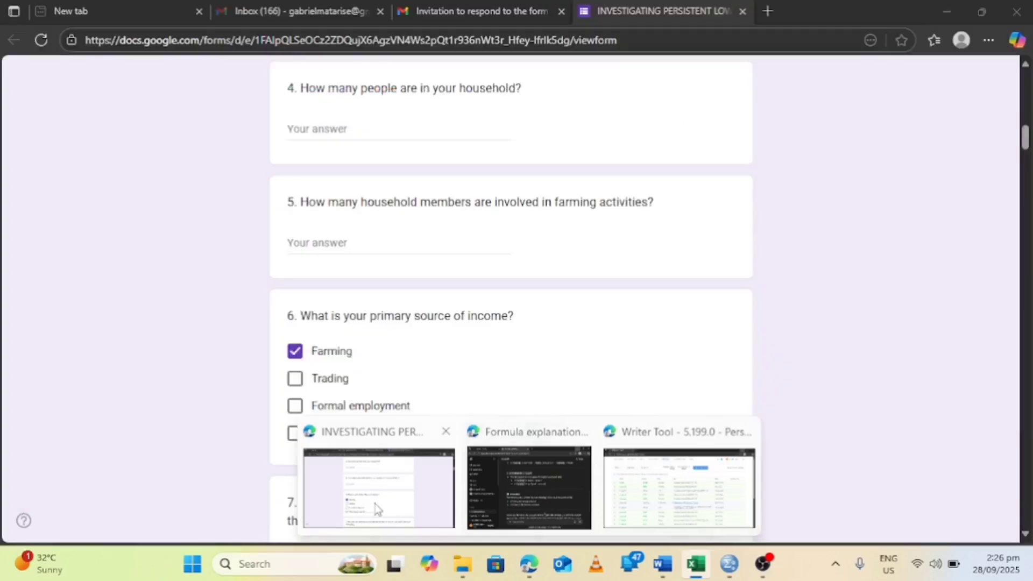
click(377, 509)
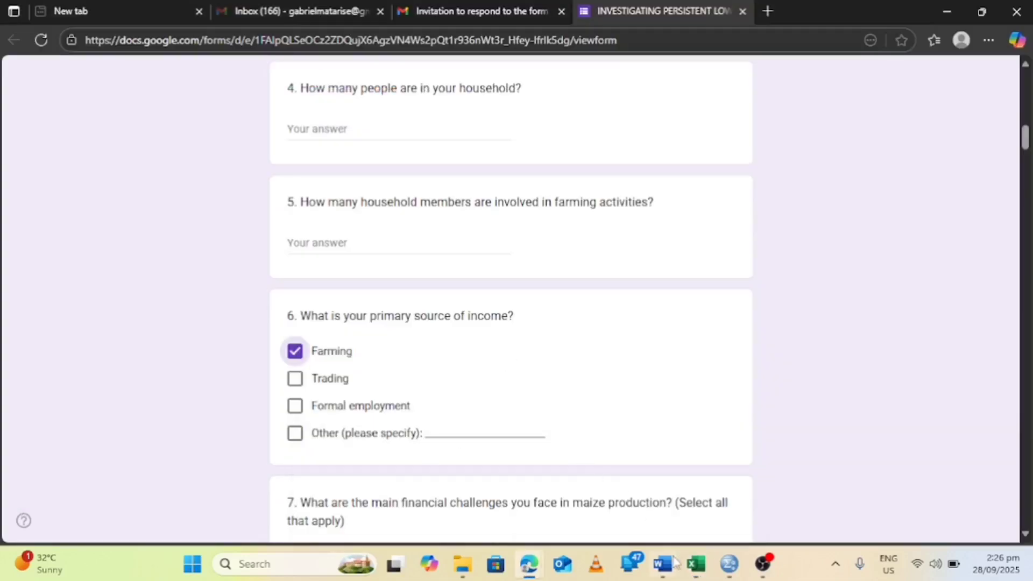
mouse_move(695, 566)
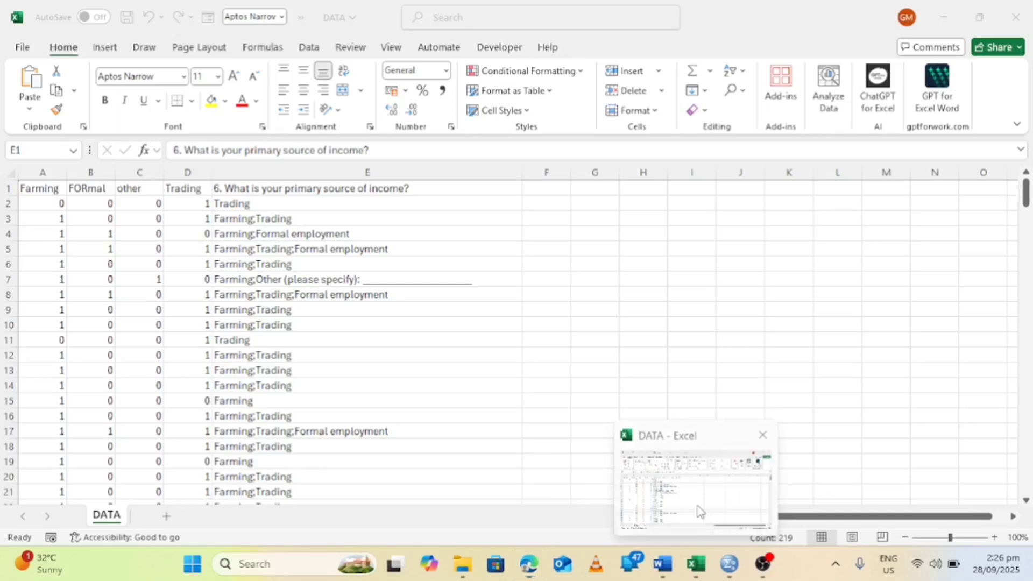
click(700, 505)
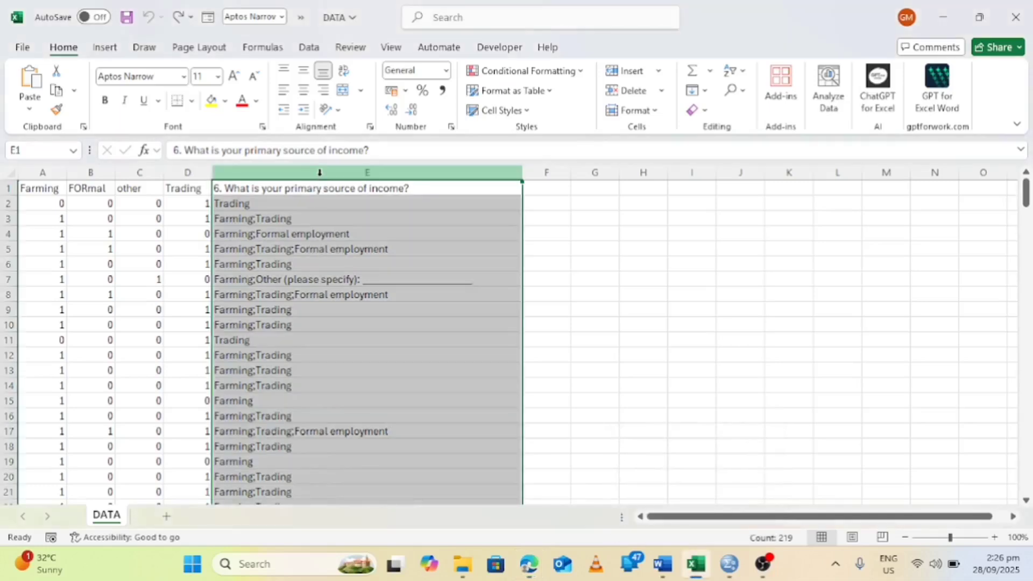
click(296, 223)
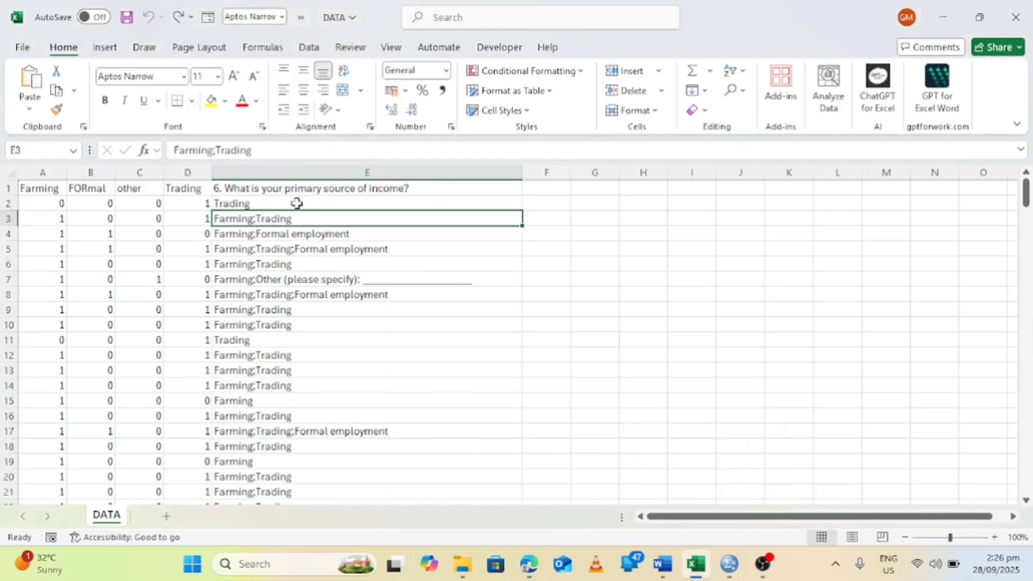
click(296, 203)
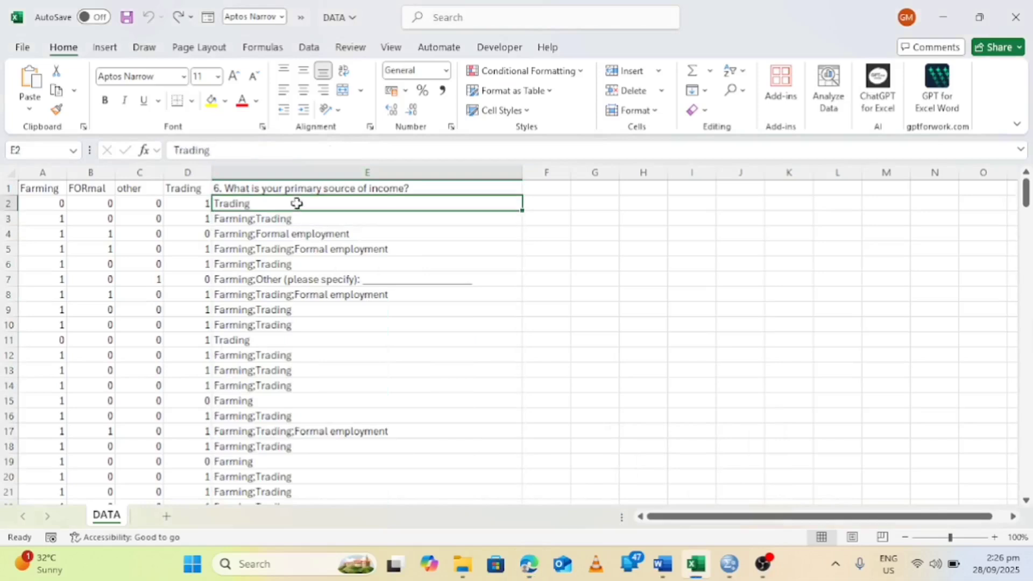
click(309, 166)
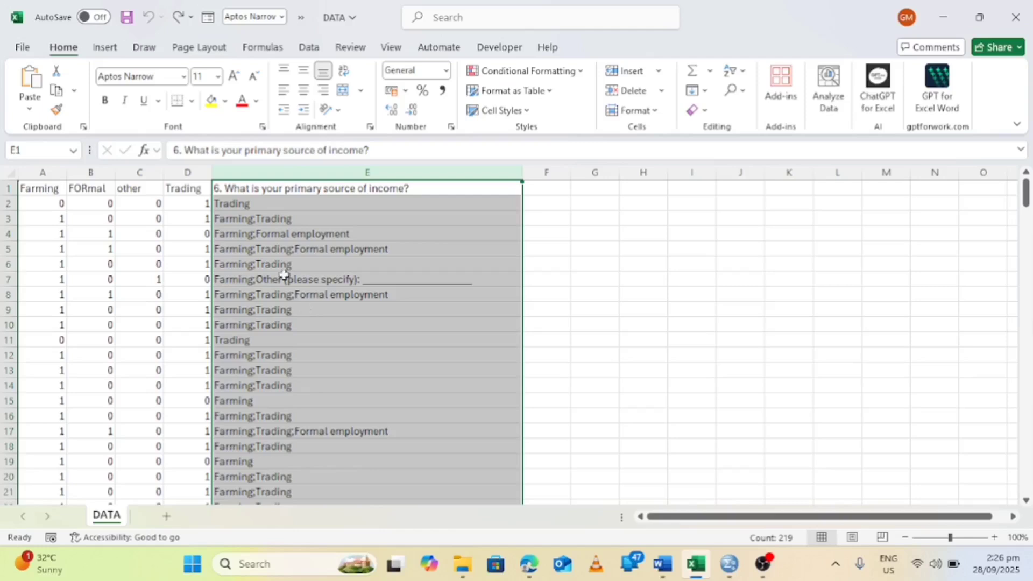
click(256, 204)
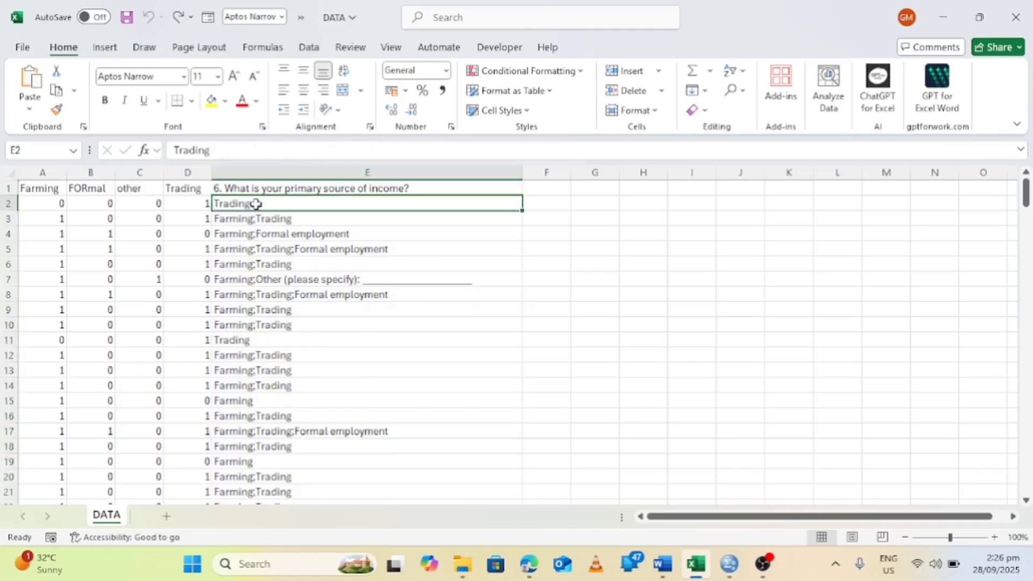
Step: Examine the IF, ISNUMBER and SEARCH formulas in the Trading, other, FORmal and Farming columns against the answers in column E
click(186, 172)
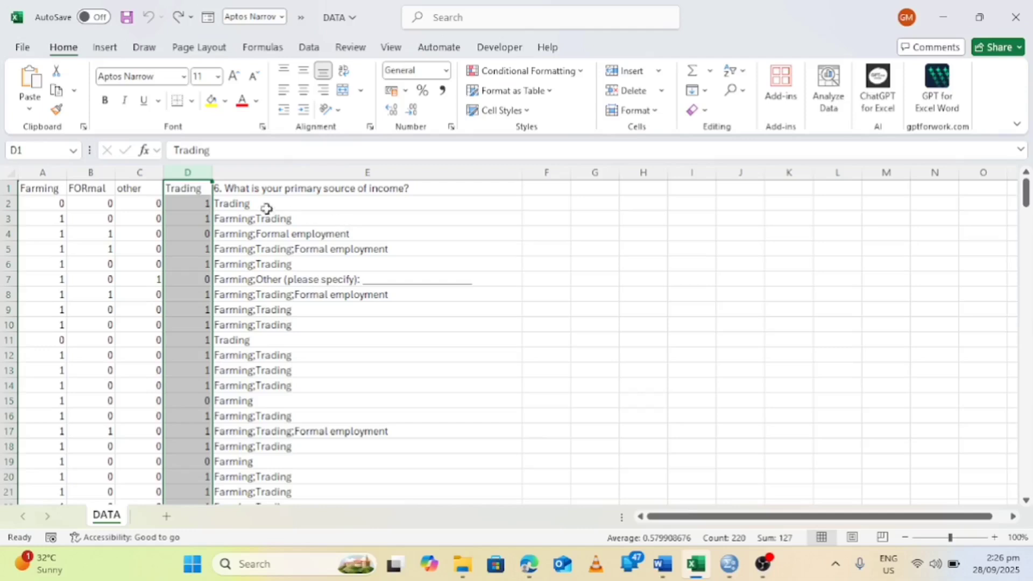
click(186, 203)
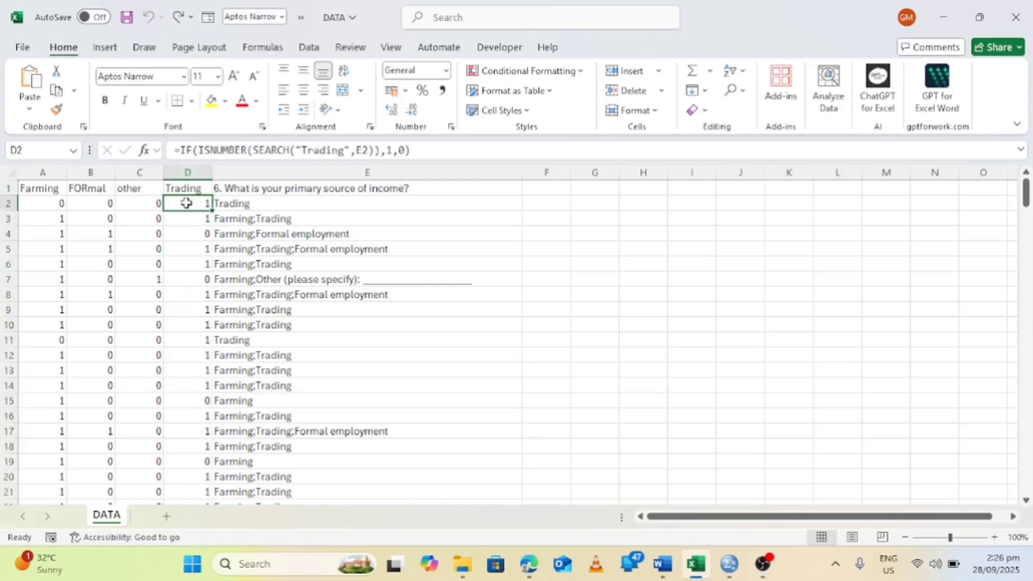
click(143, 205)
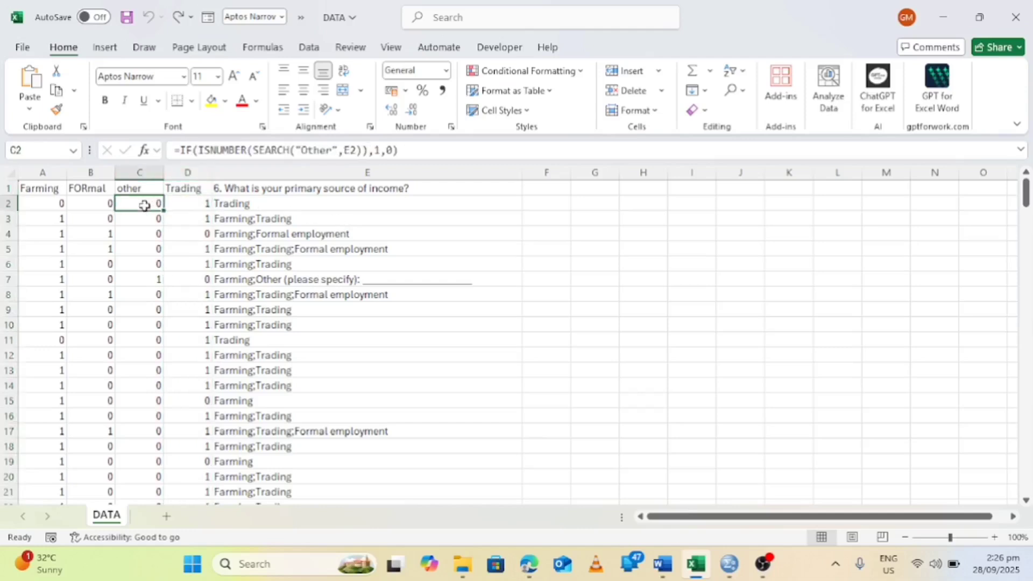
click(85, 218)
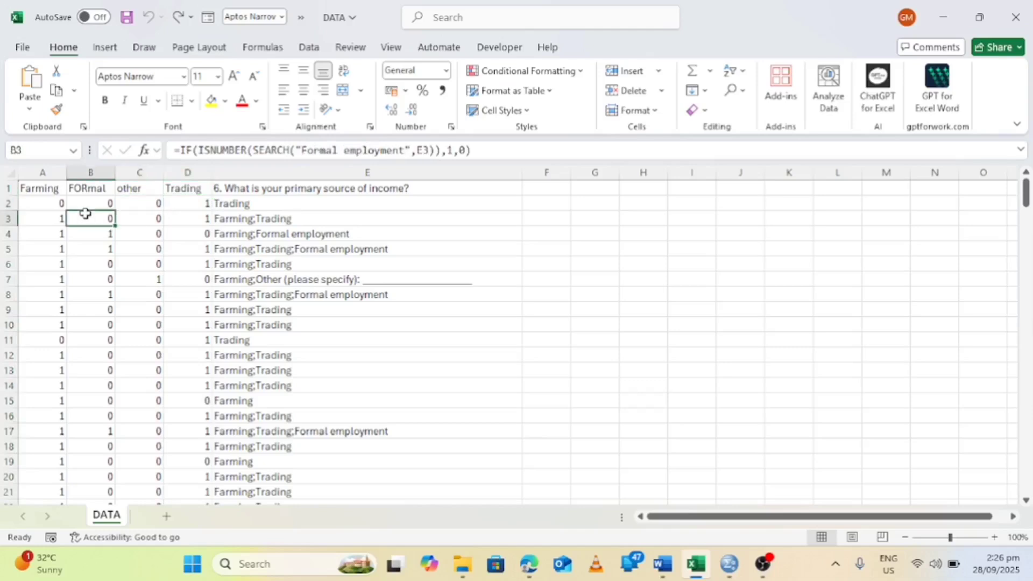
click(44, 206)
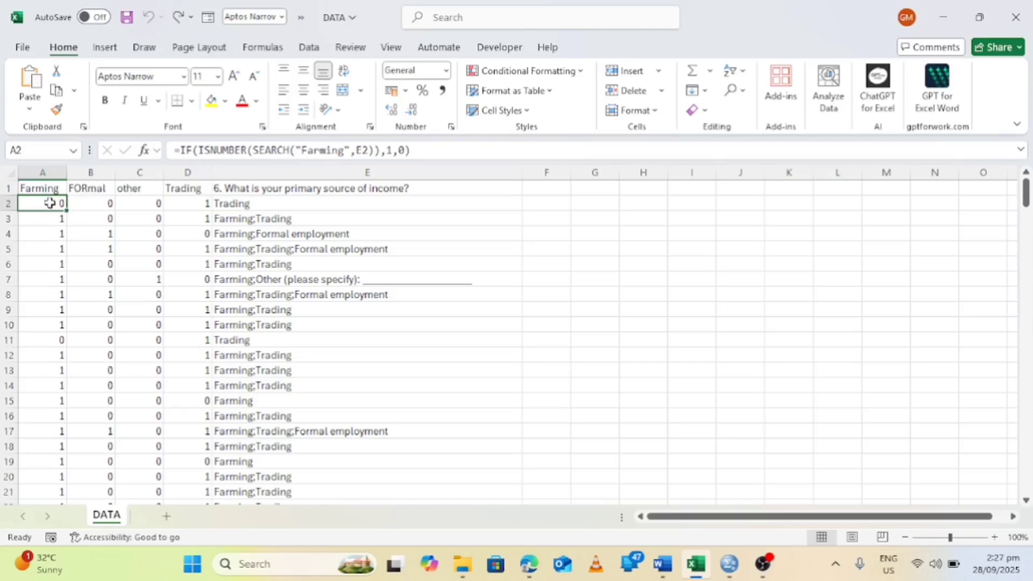
drag(51, 202, 89, 206)
click(89, 205)
click(132, 203)
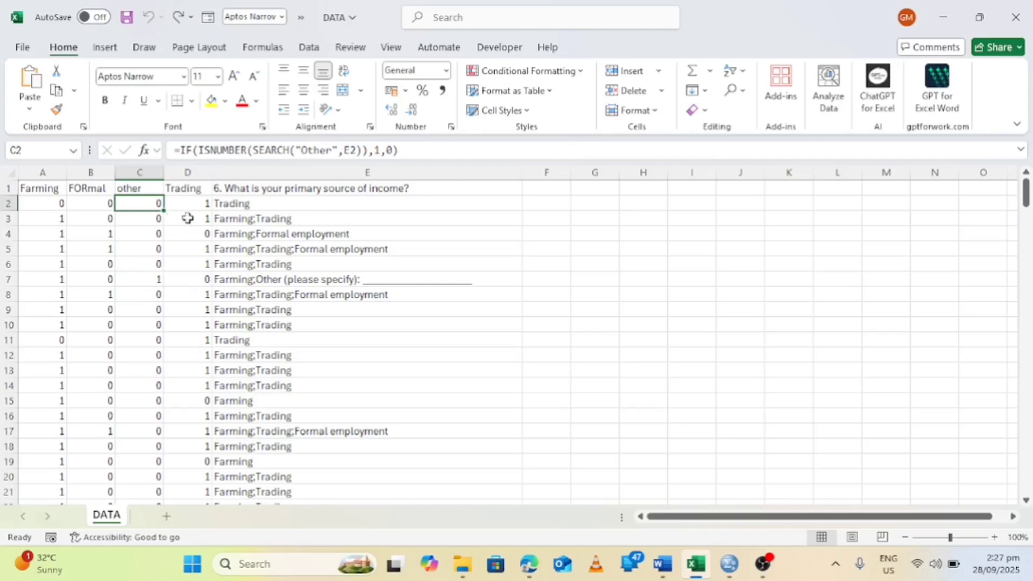
click(333, 171)
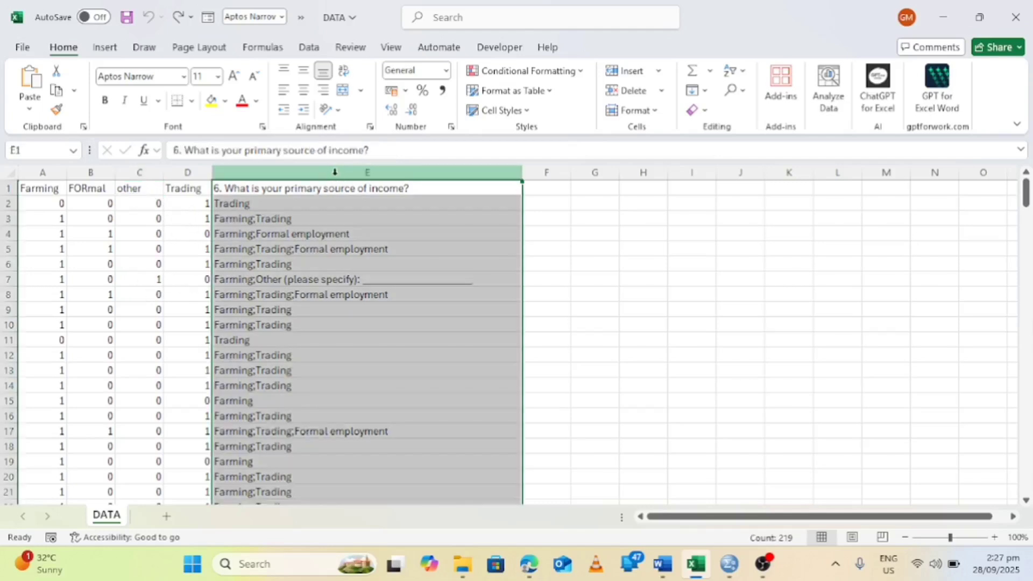
click(199, 207)
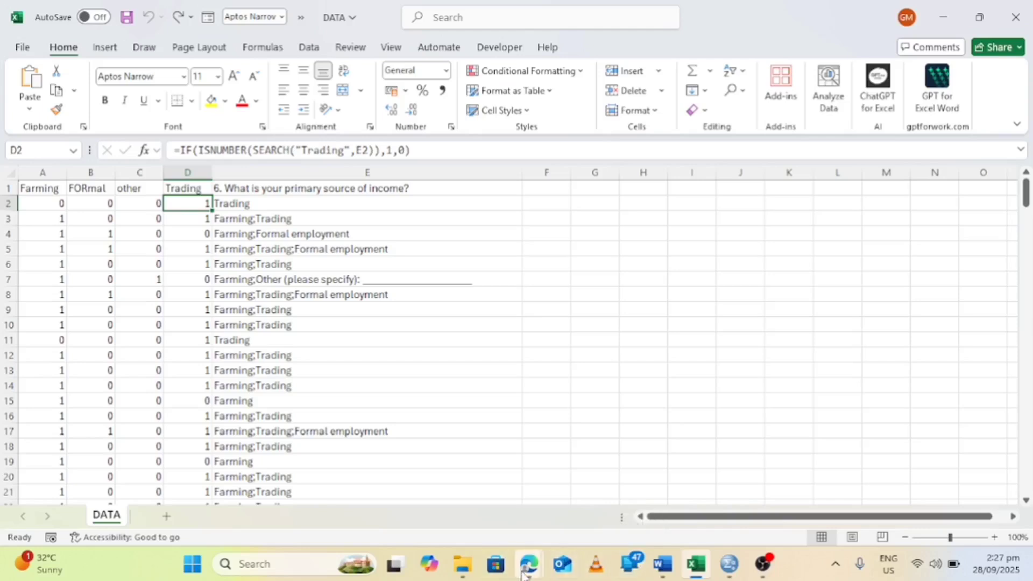
Step: Review the answer options of question 6 in the browser survey form, and return to the DATA workbook in Excel
mouse_move(525, 575)
click(390, 500)
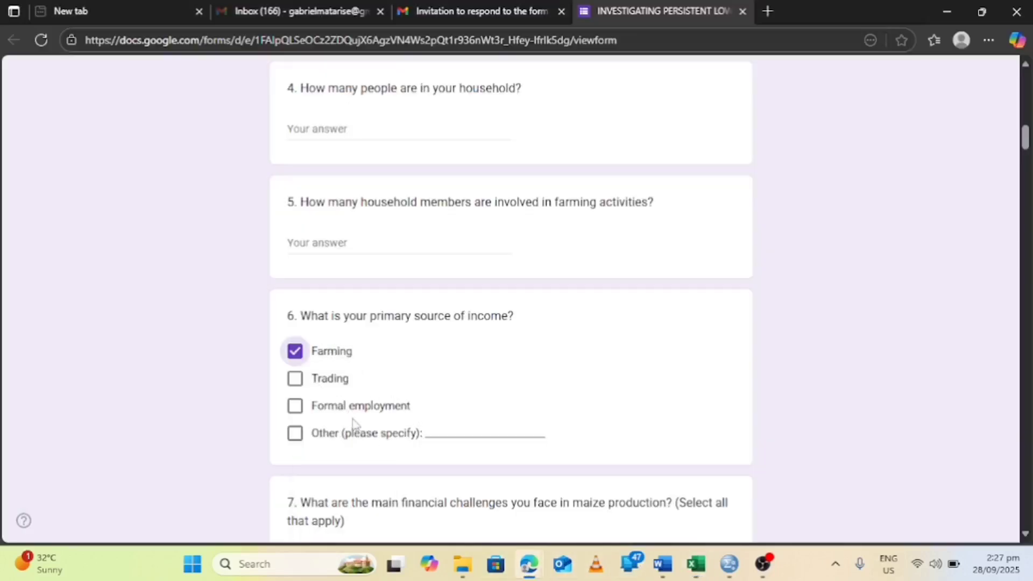
mouse_move(689, 563)
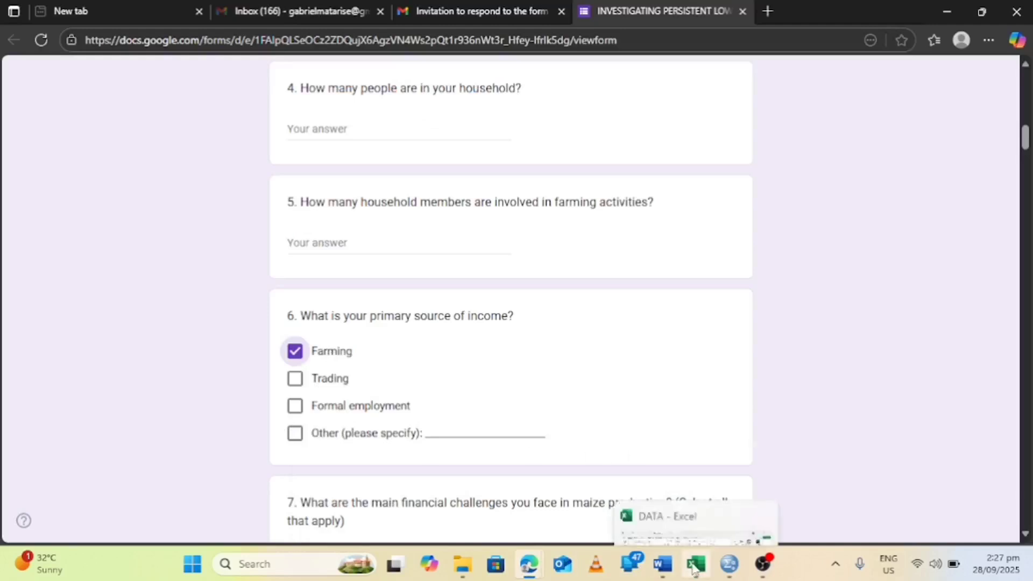
click(718, 511)
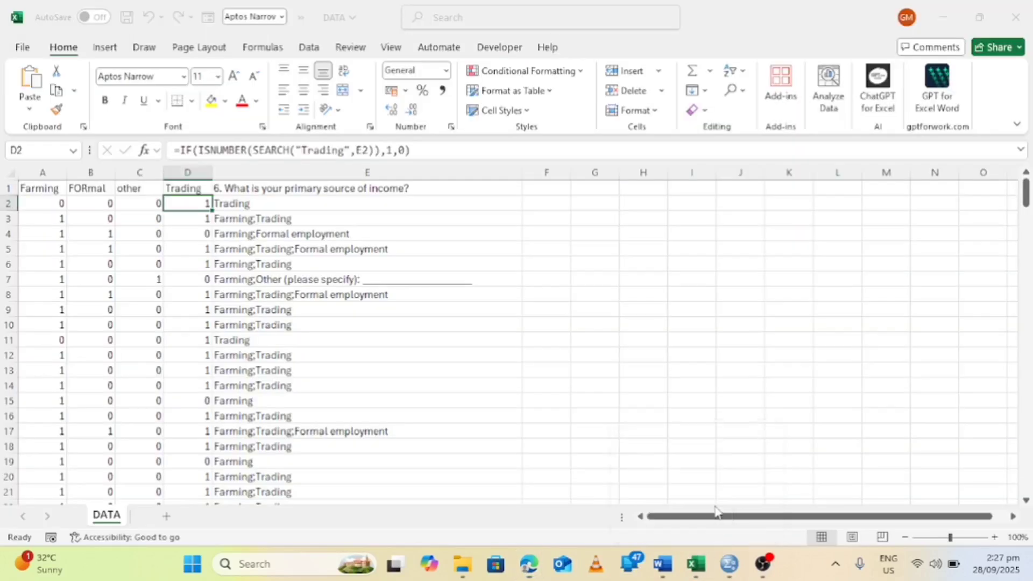
Step: Examine the Trading, other, FORmal and Farming columns and their headers as separate variables for the survey options
click(183, 171)
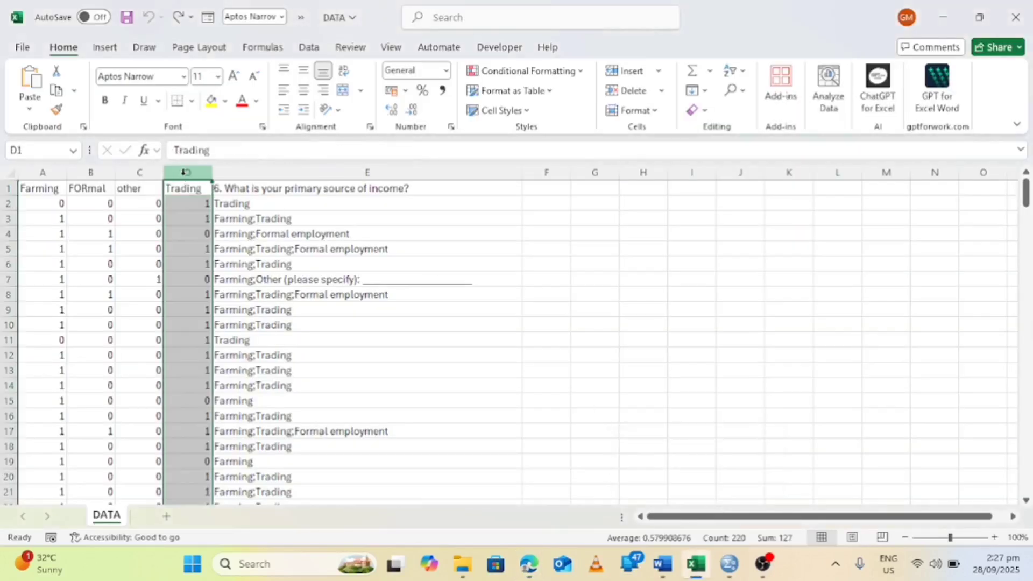
click(140, 171)
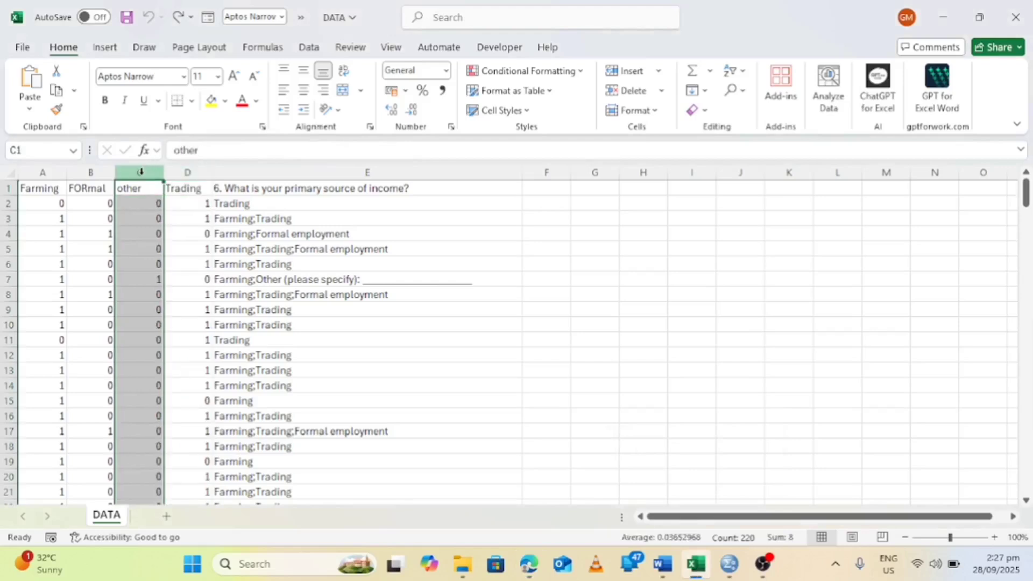
click(181, 171)
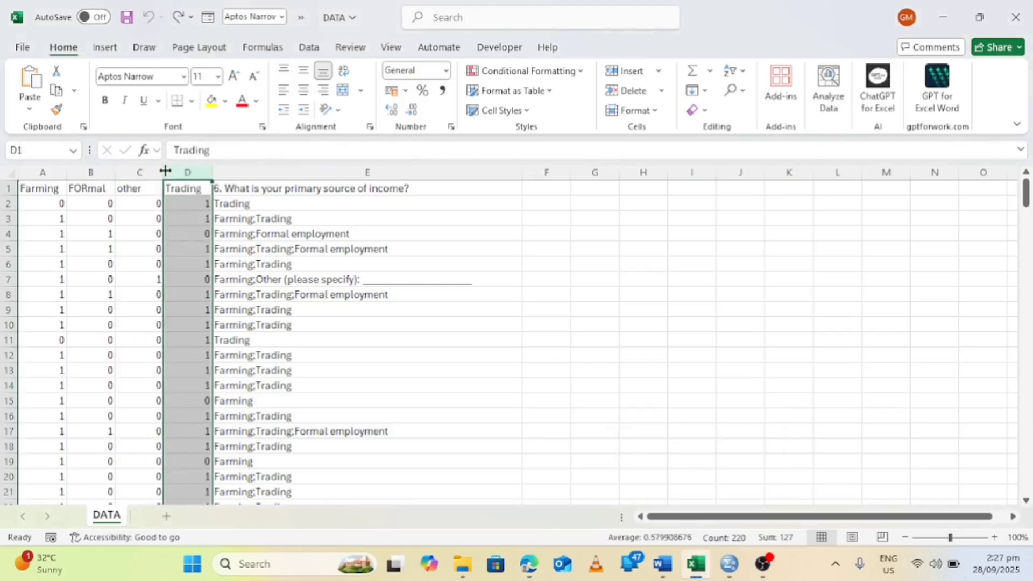
click(140, 171)
click(89, 172)
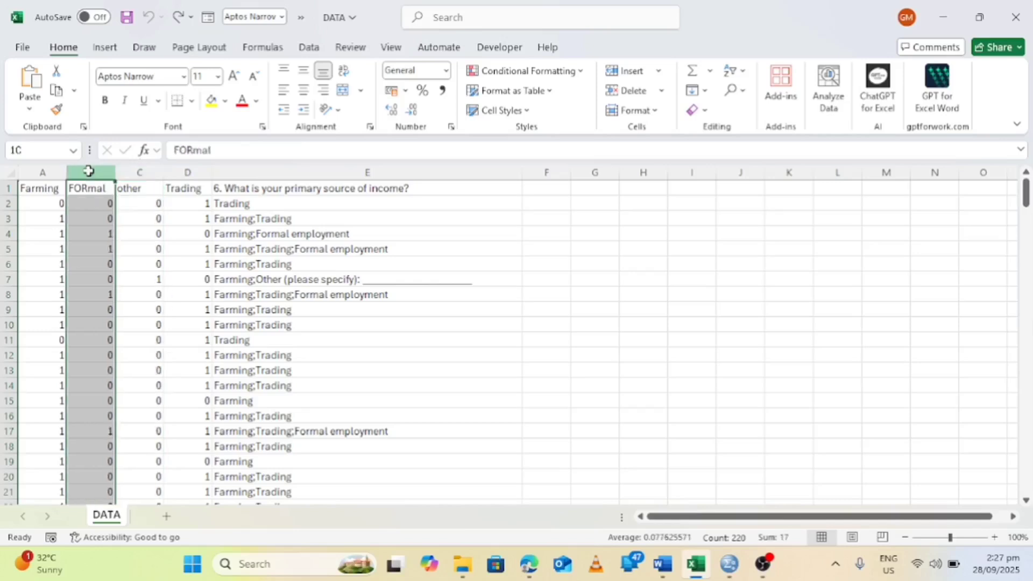
click(40, 170)
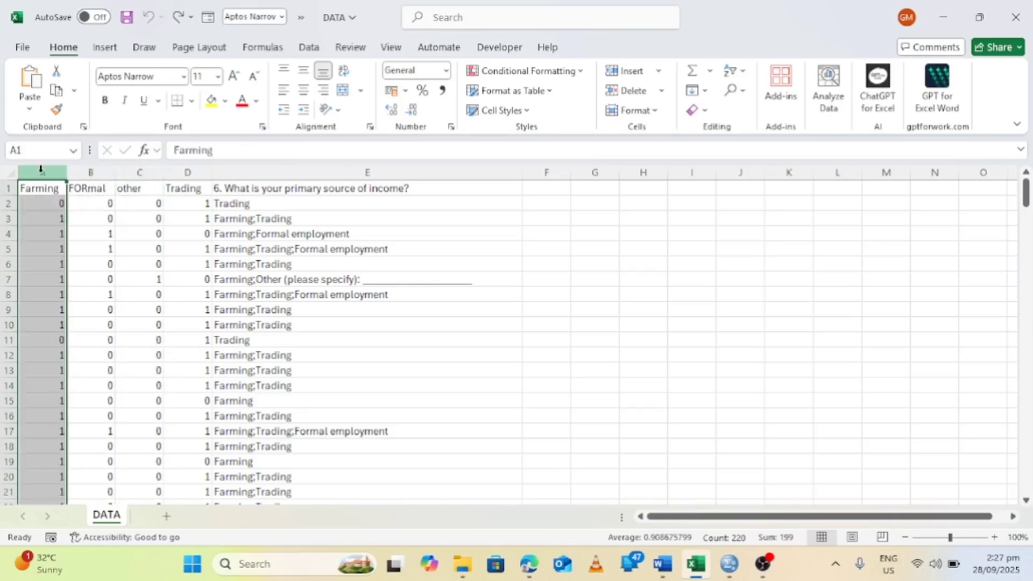
click(172, 170)
click(184, 187)
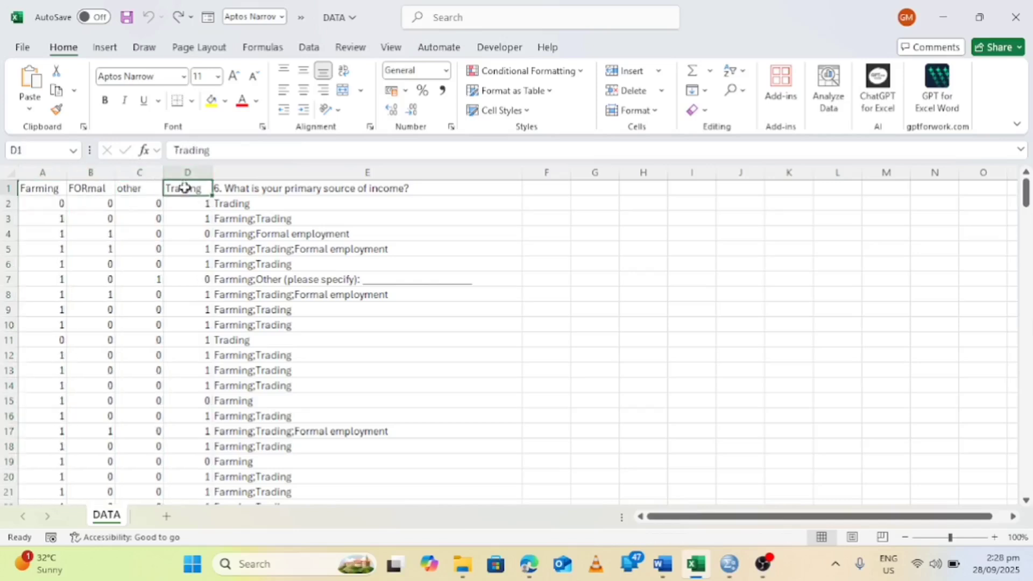
click(133, 188)
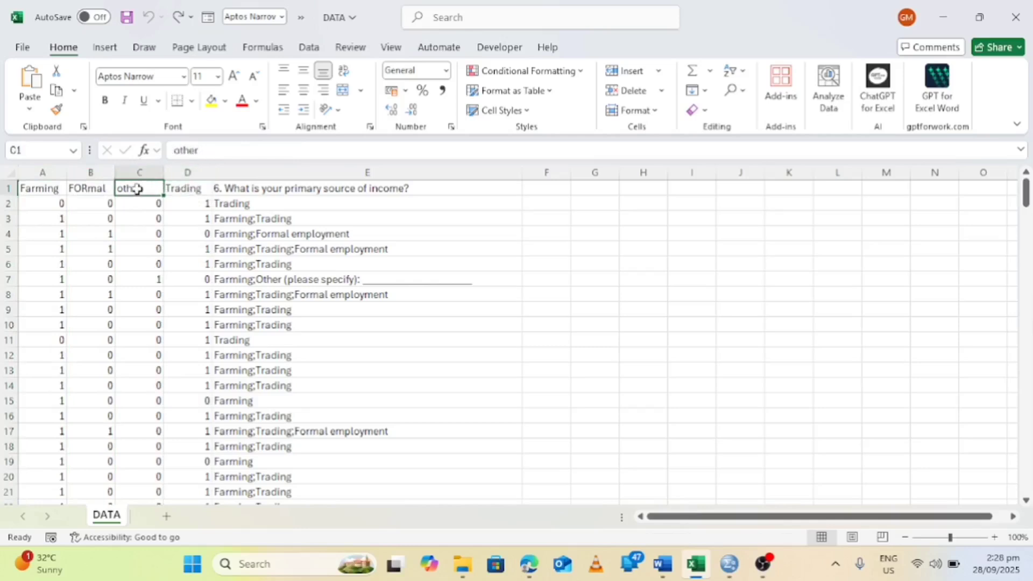
click(91, 190)
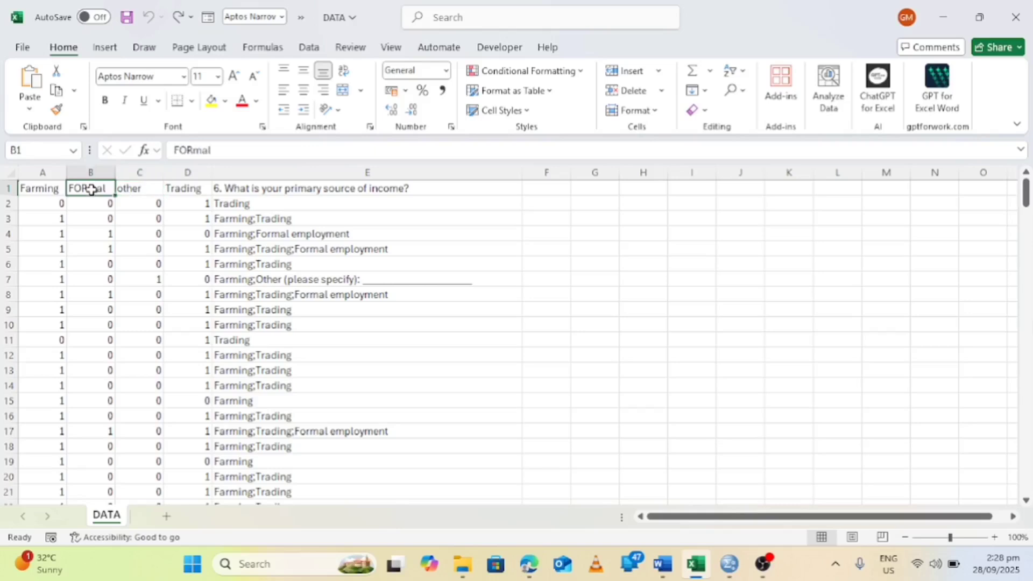
click(35, 191)
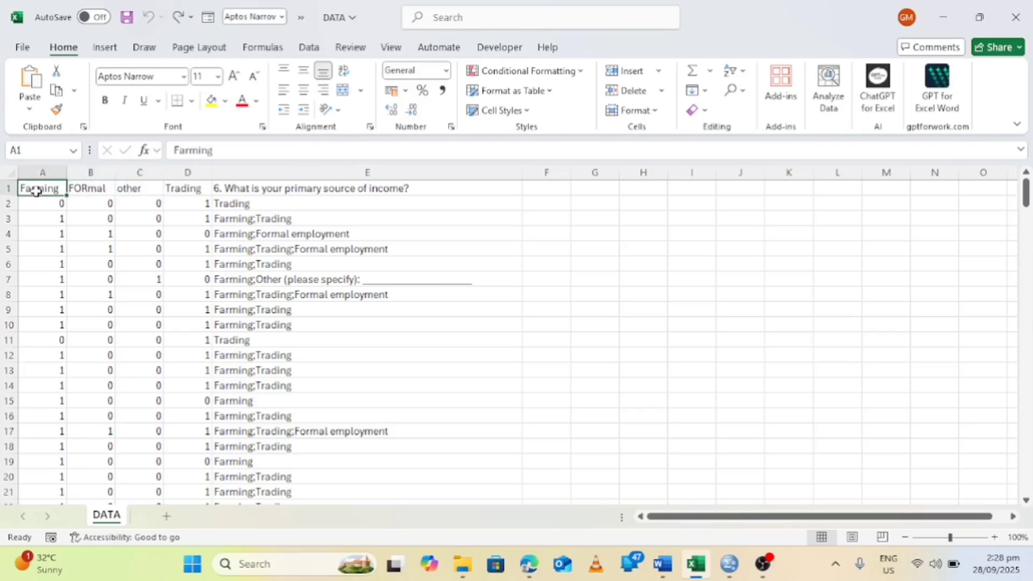
click(187, 168)
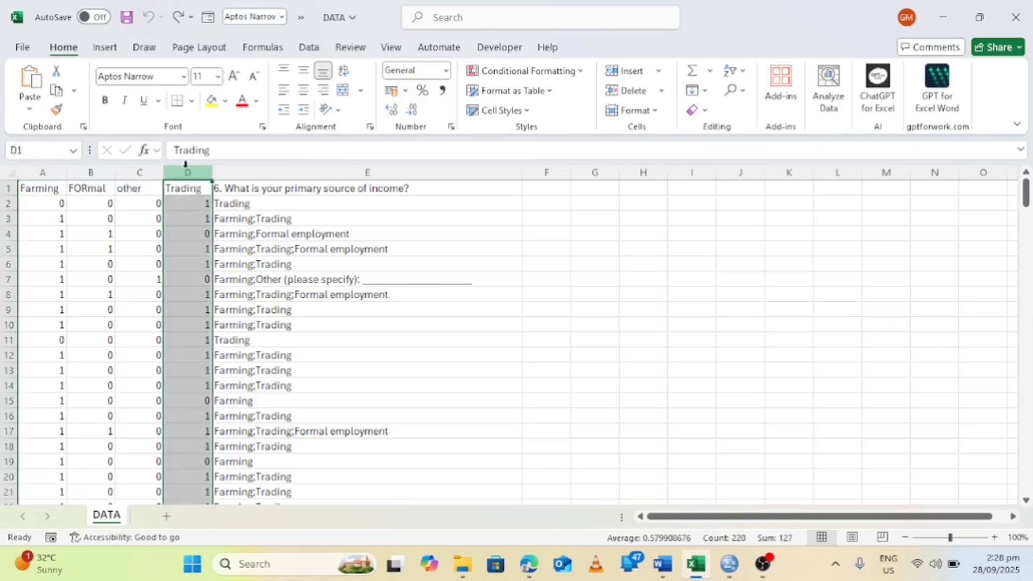
click(139, 172)
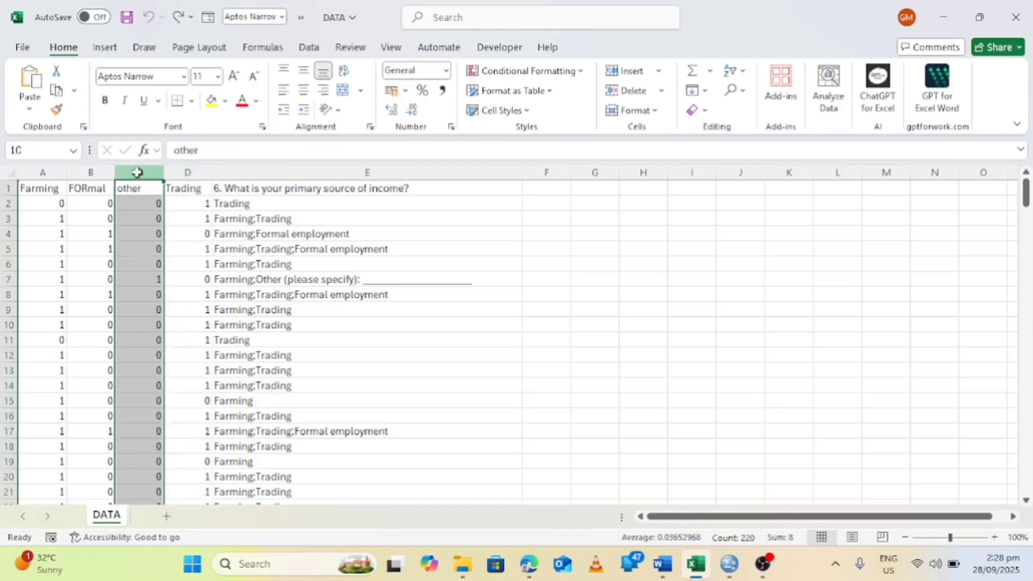
Step: Compare the row 2 search formulas for Trading, other, FORmal and Farming with the answer in E2
click(154, 203)
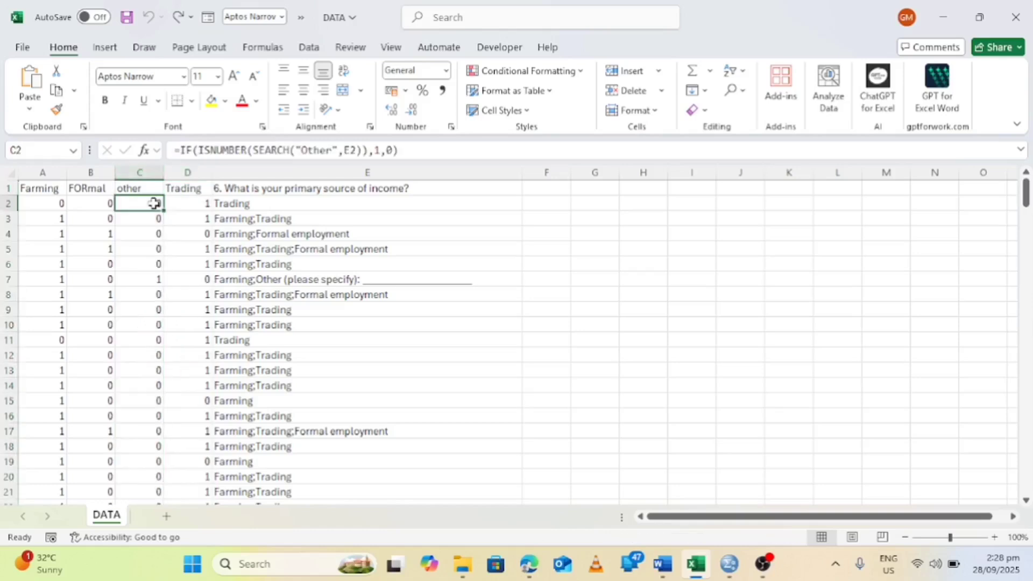
click(200, 202)
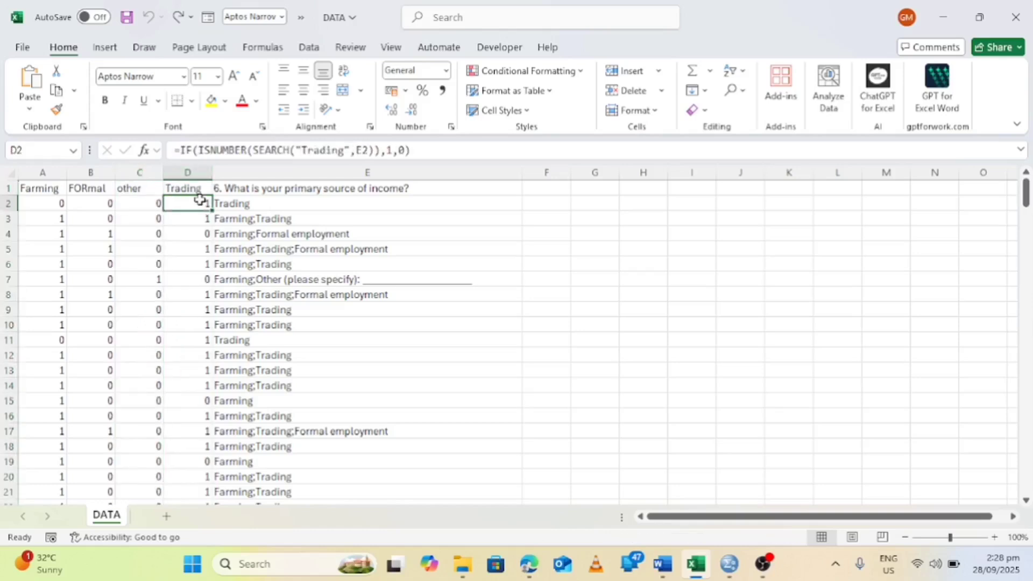
click(243, 206)
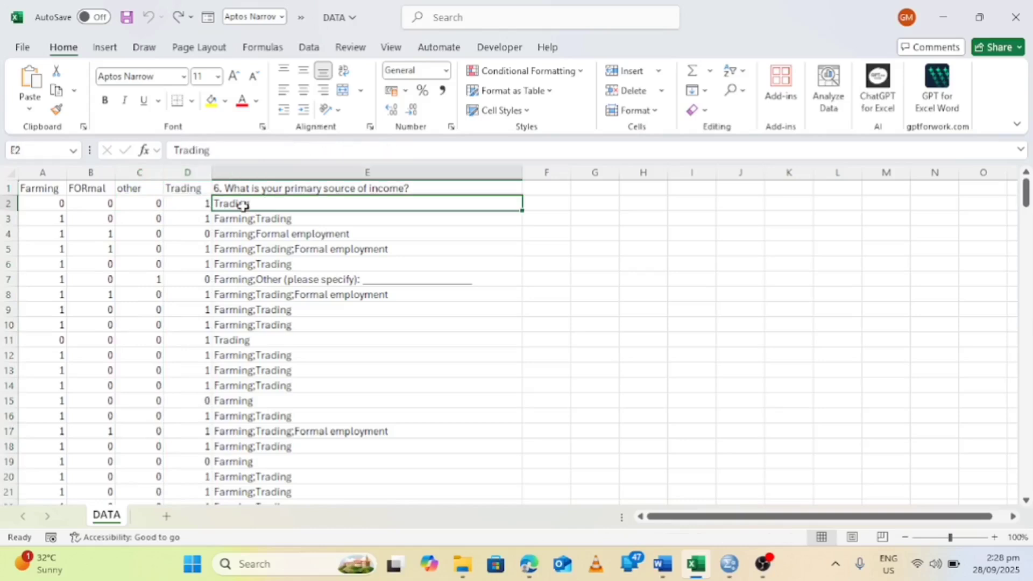
click(185, 190)
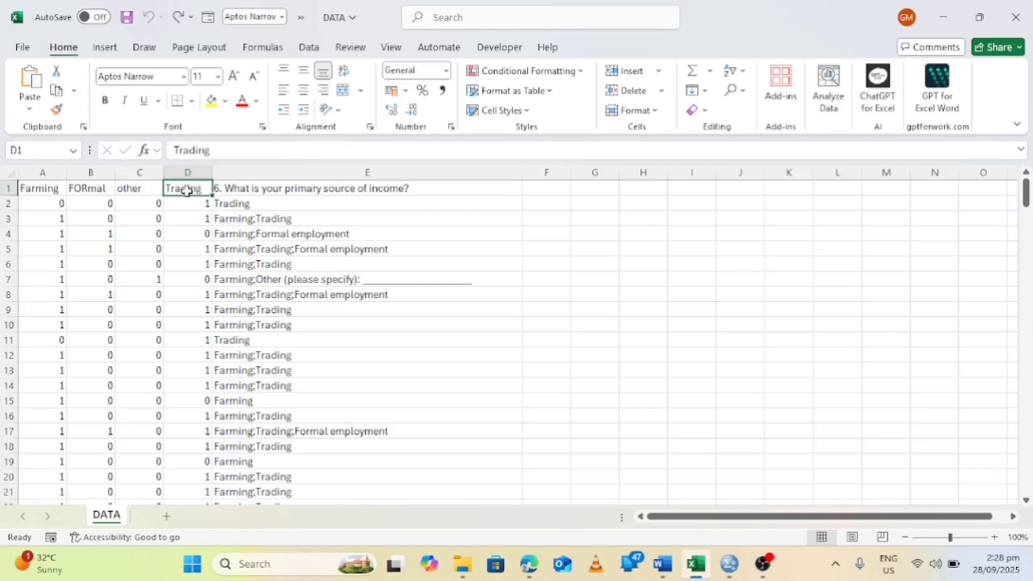
click(255, 208)
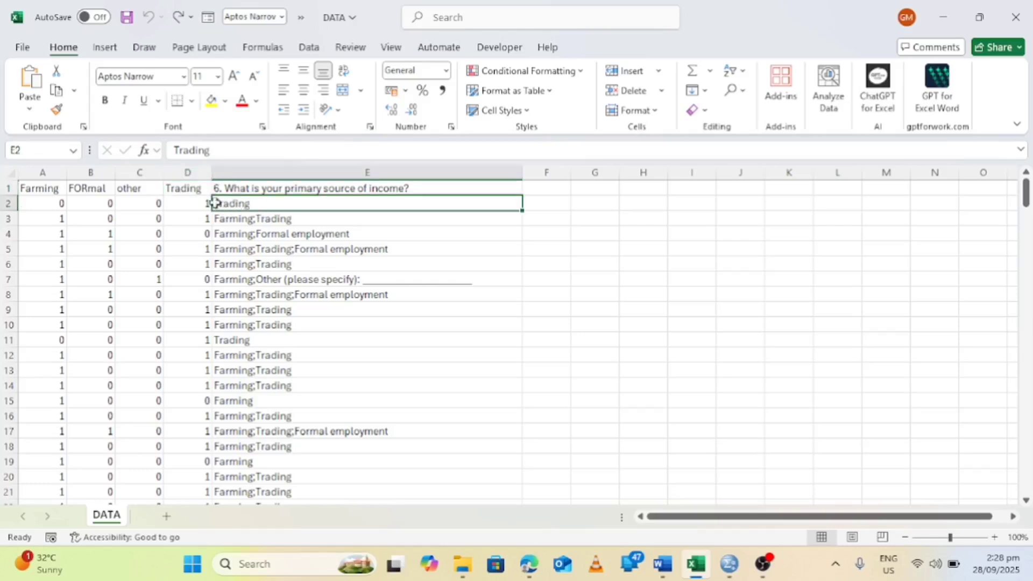
click(194, 204)
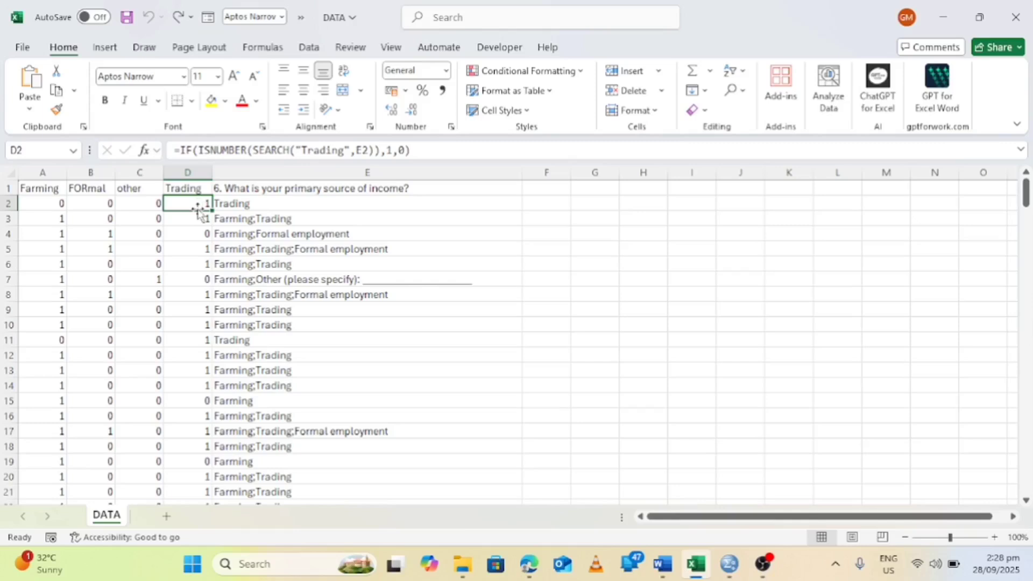
click(139, 203)
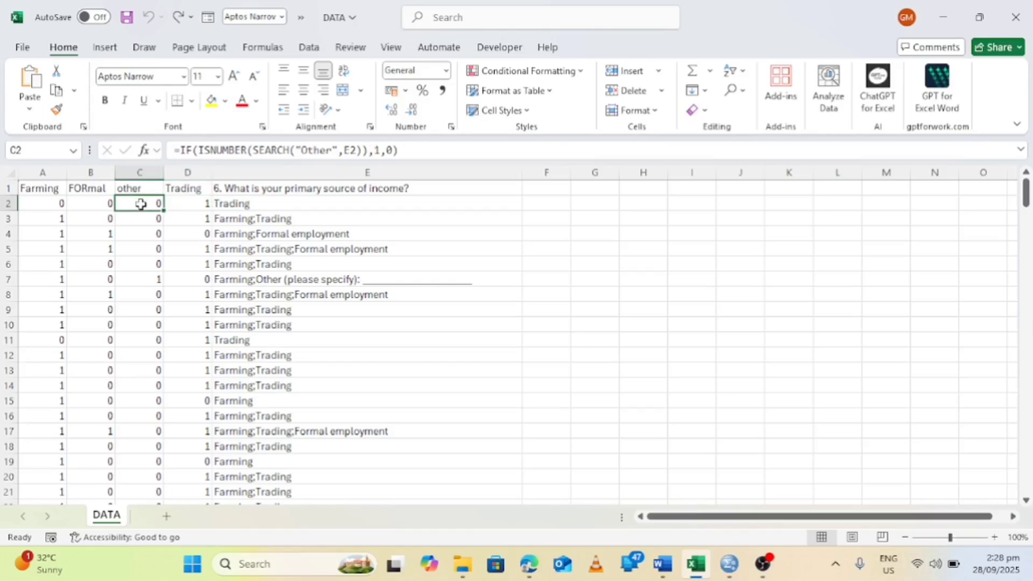
click(98, 203)
click(57, 202)
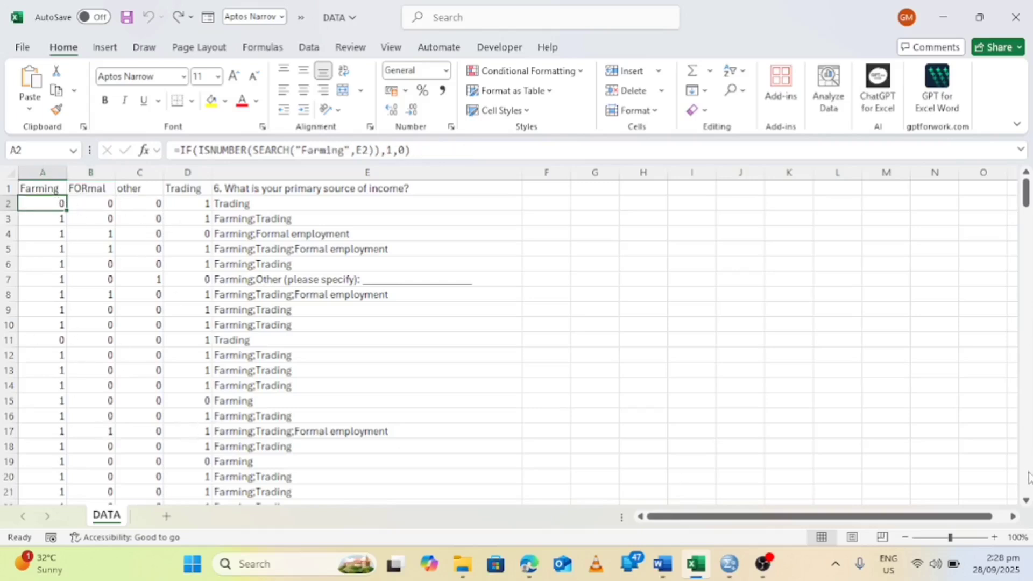
Step: Check the coded rows down the sheet, and inspect the search formulas in C3 and A2 against the column E answers
scroll(1030, 455, down, 20)
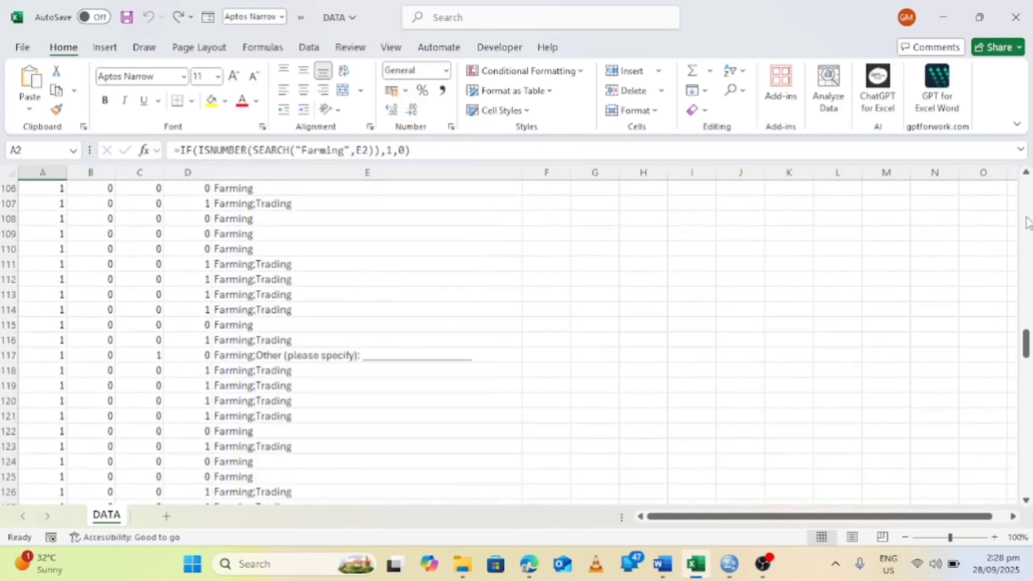
click(1026, 196)
scroll(1025, 196, up, 7)
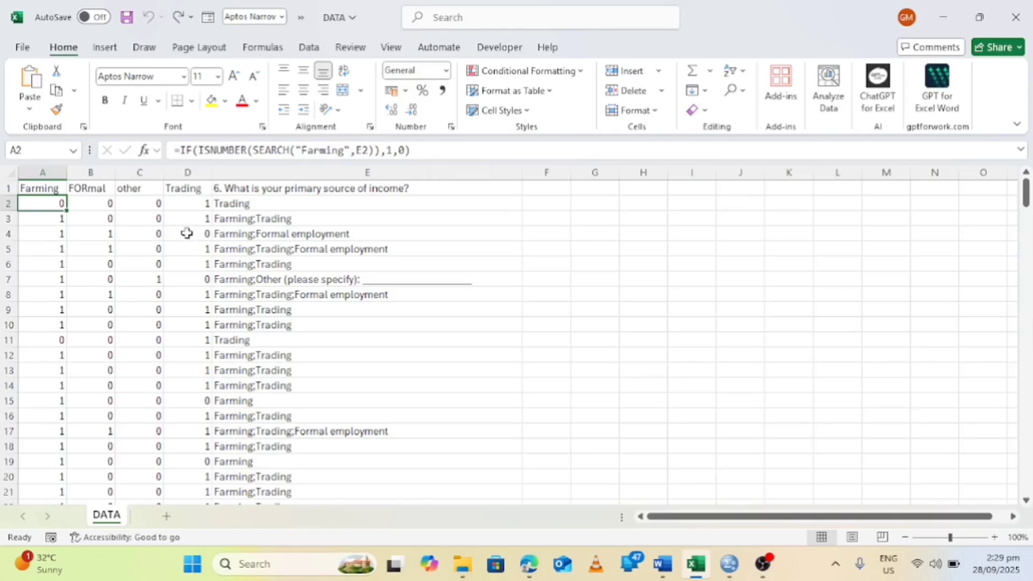
click(157, 218)
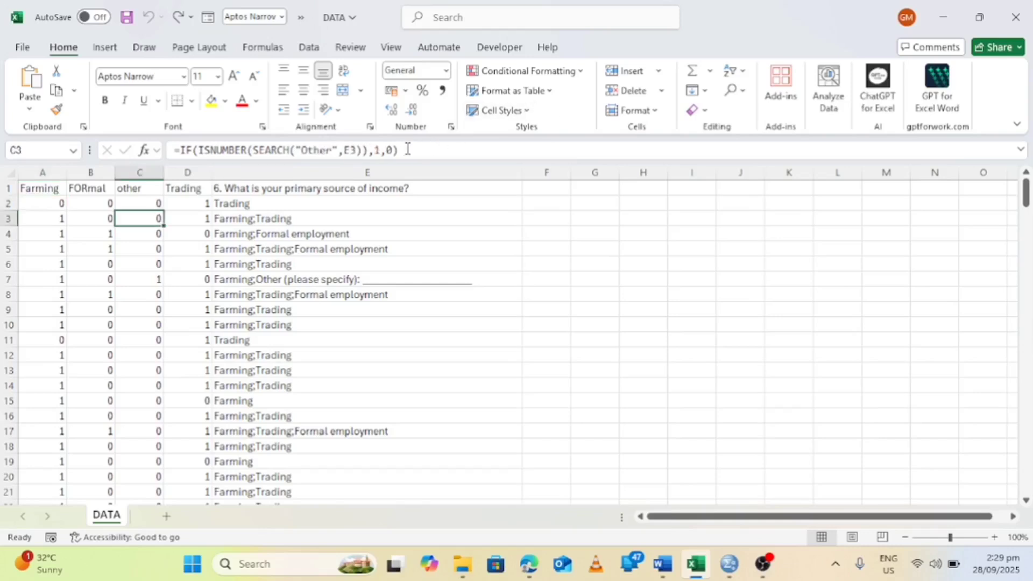
drag(408, 151, 431, 146)
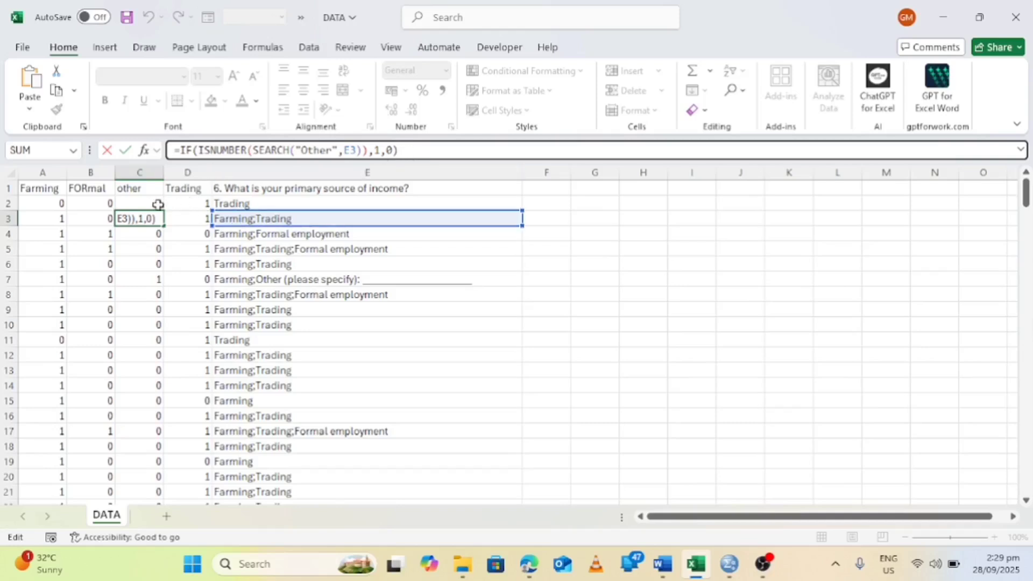
click(43, 204)
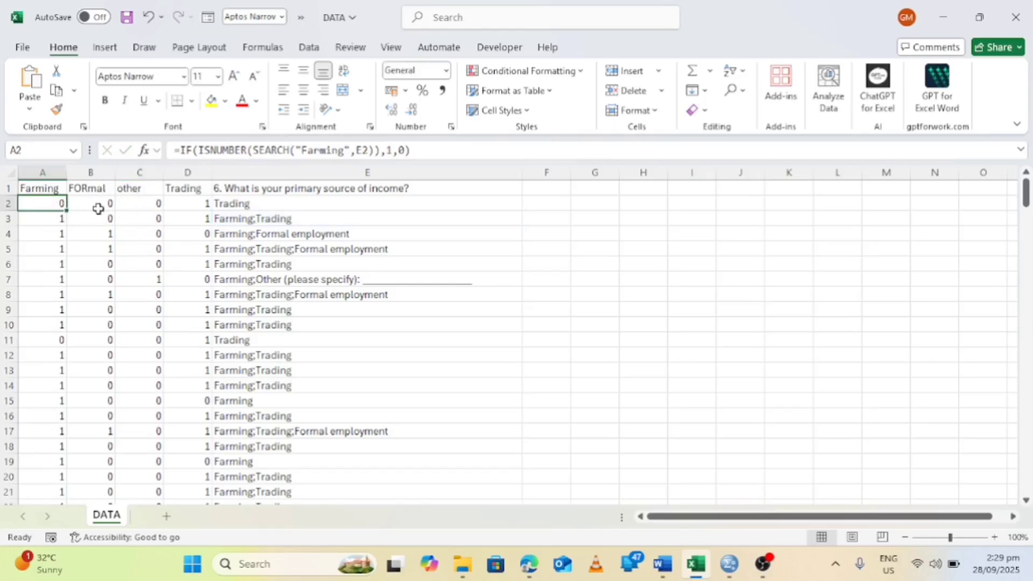
click(251, 205)
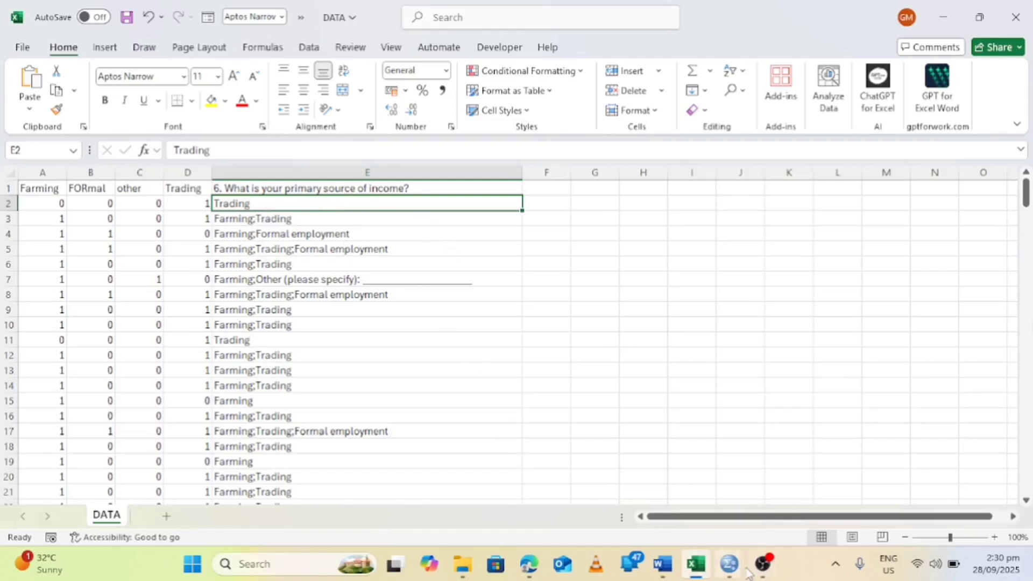
Step: Switch to the Untitled2 dataset in the SPSS Data Editor and select the Farming value of case 5
mouse_move(727, 574)
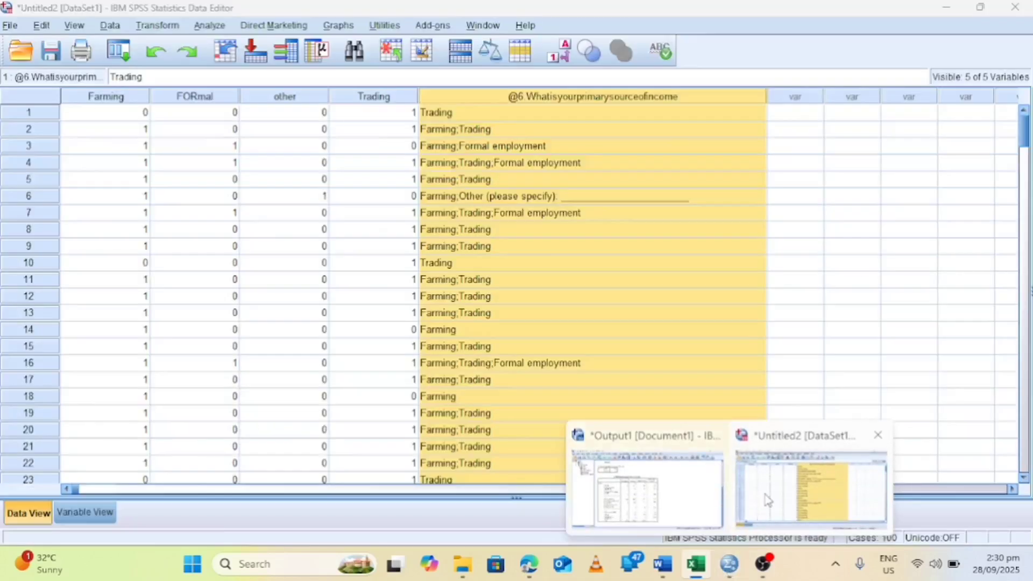
mouse_move(768, 499)
click(768, 499)
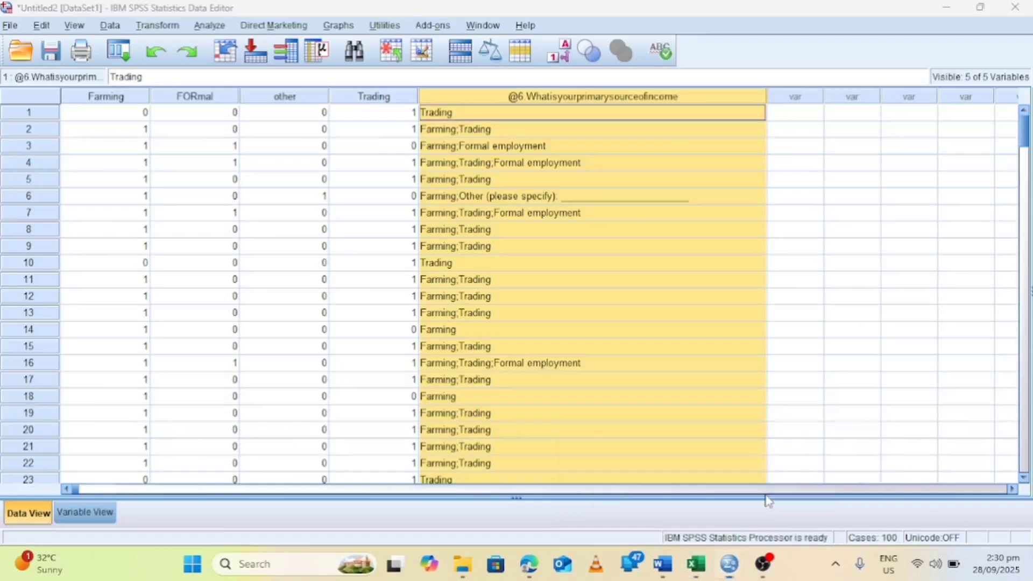
click(149, 180)
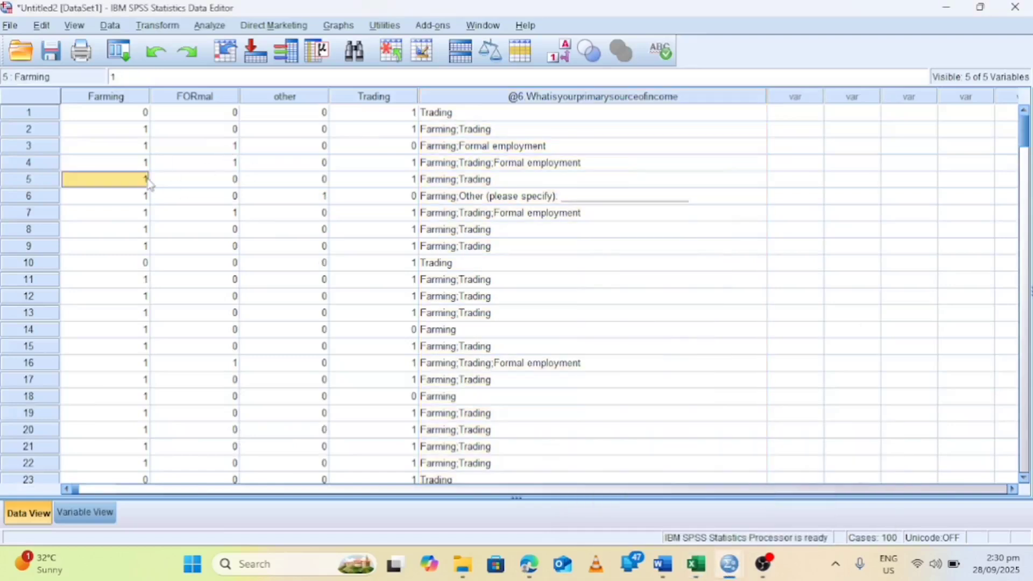
click(199, 31)
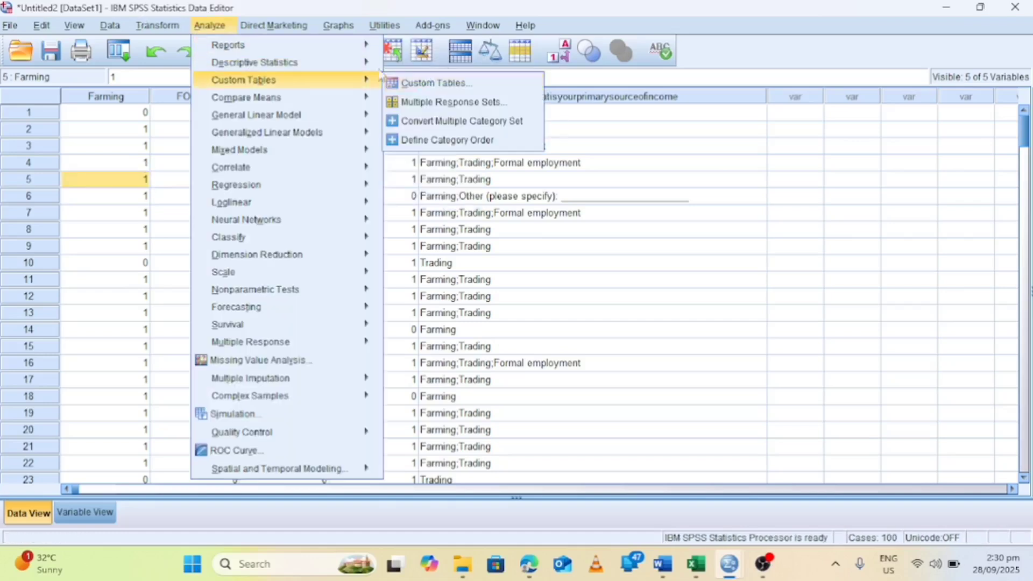
mouse_move(322, 62)
click(425, 65)
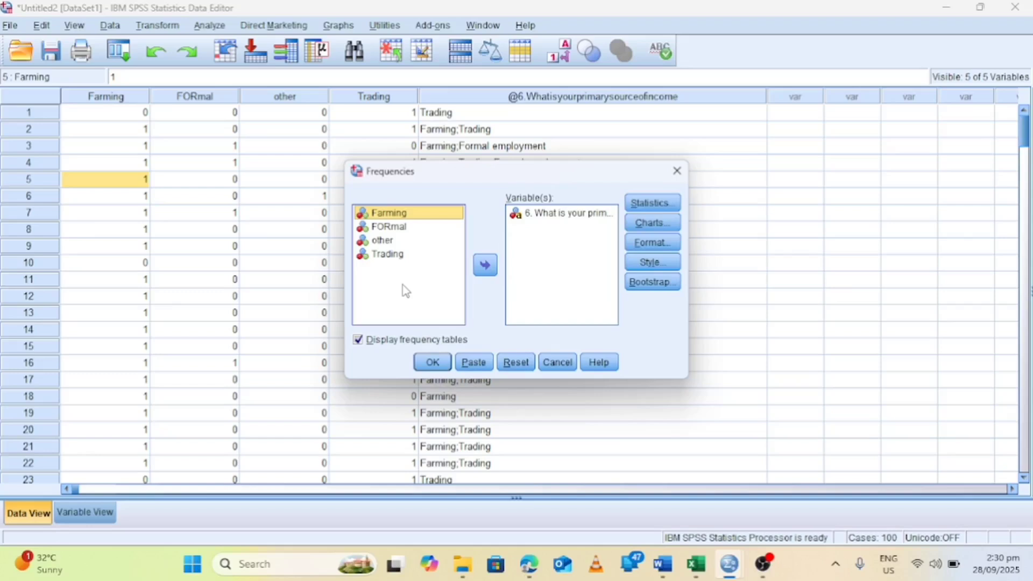
click(675, 180)
Step: Start defining a multiple response set and add the Farming, FORmal, other and Trading variables to it
click(210, 27)
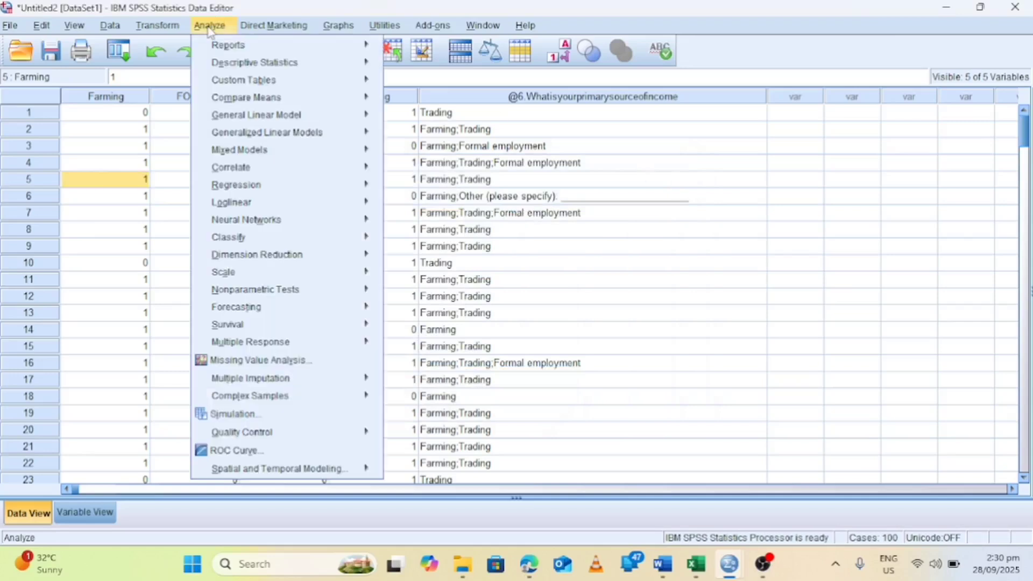
mouse_move(221, 344)
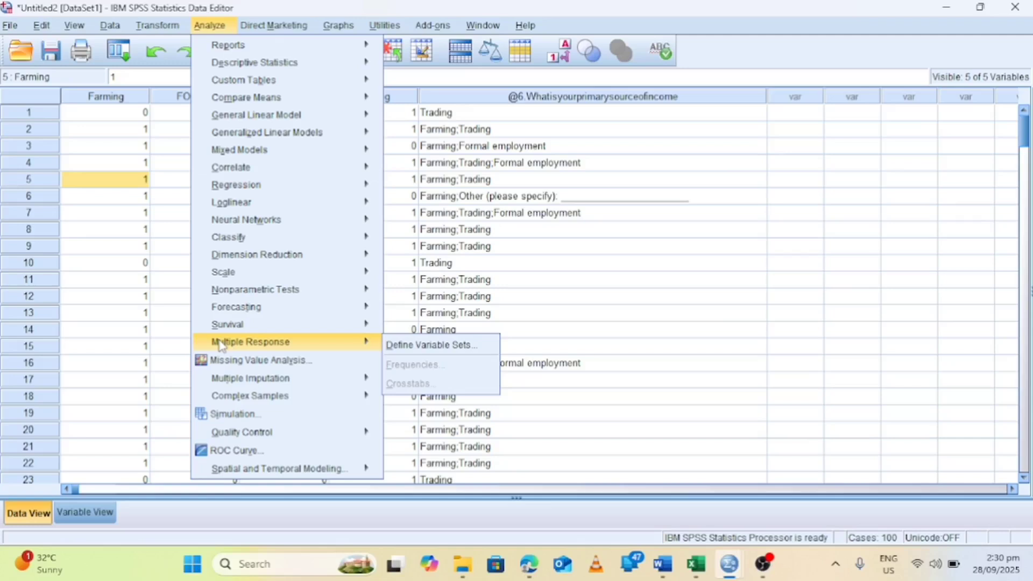
click(399, 344)
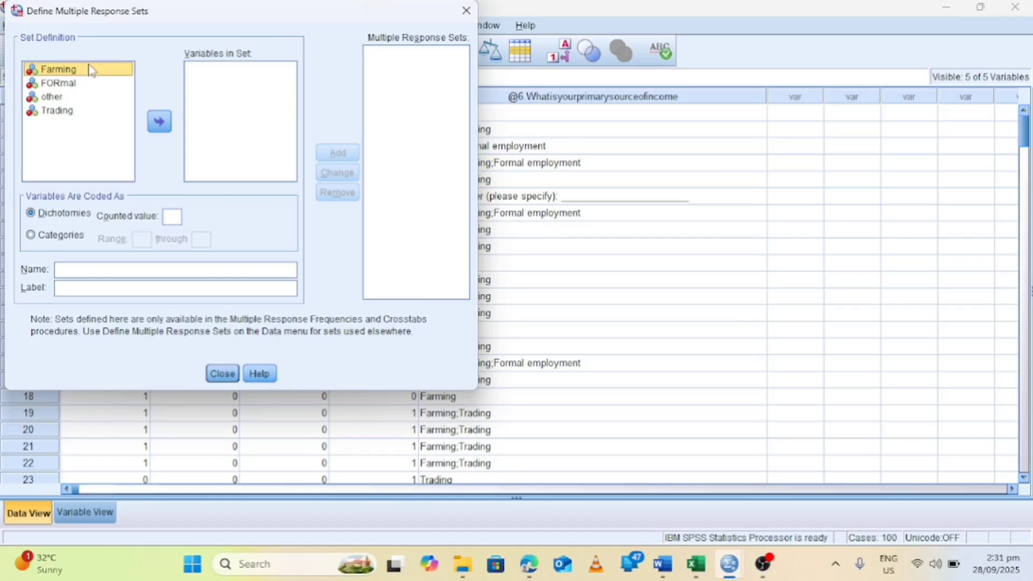
shift+click(45, 115)
click(159, 122)
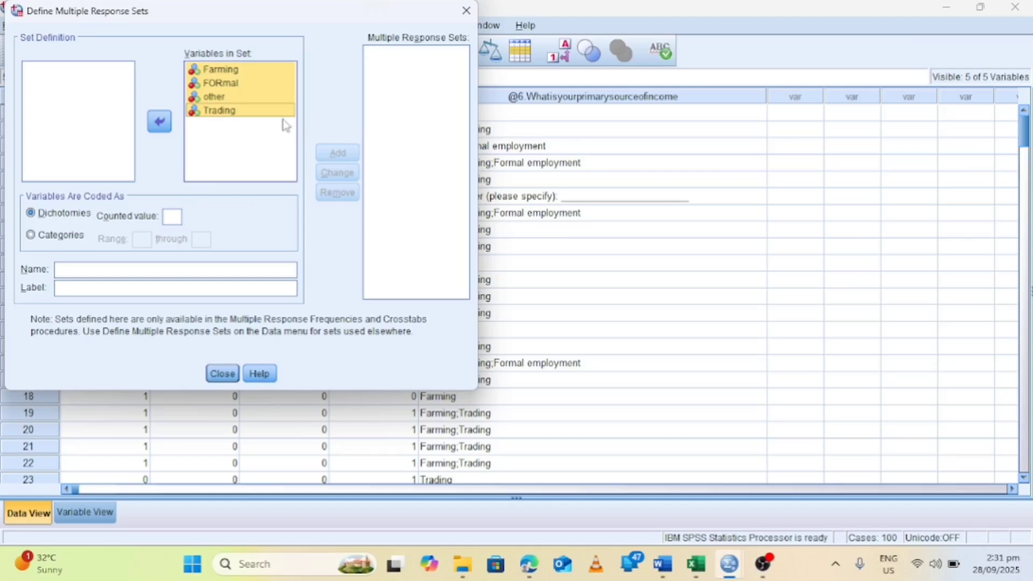
Step: Define the set as dichotomies with counted value 1, name it SourceOfIncome, and add it to the multiple response sets
click(173, 217)
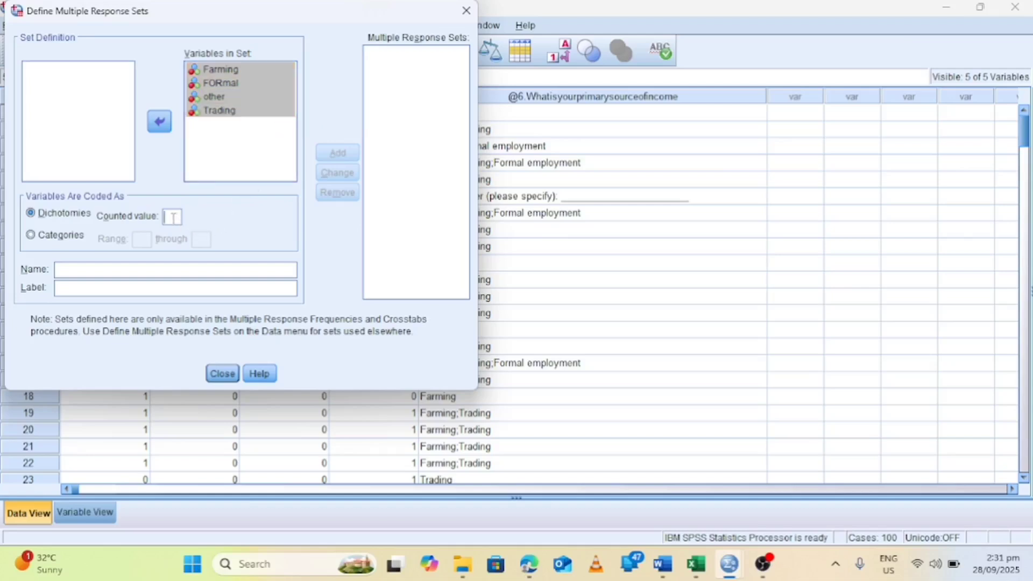
text(1)
click(122, 271)
text(Sourc)
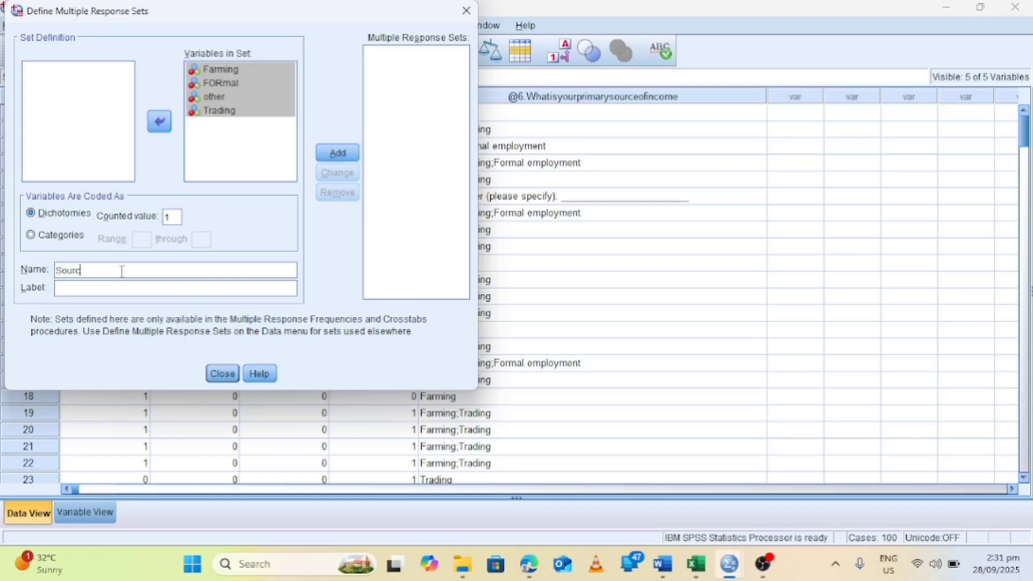
text(eOfIncome)
click(344, 153)
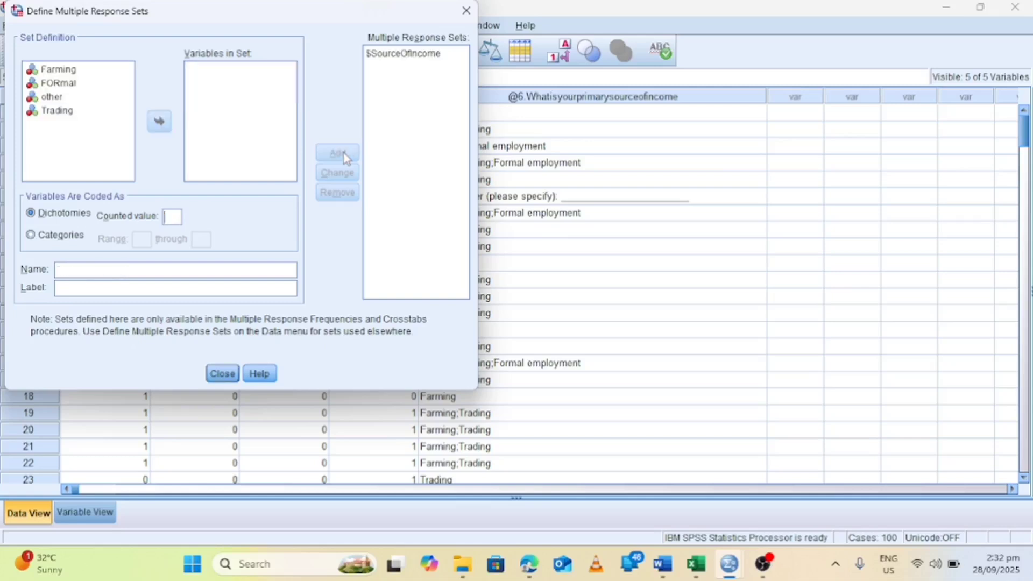
click(223, 374)
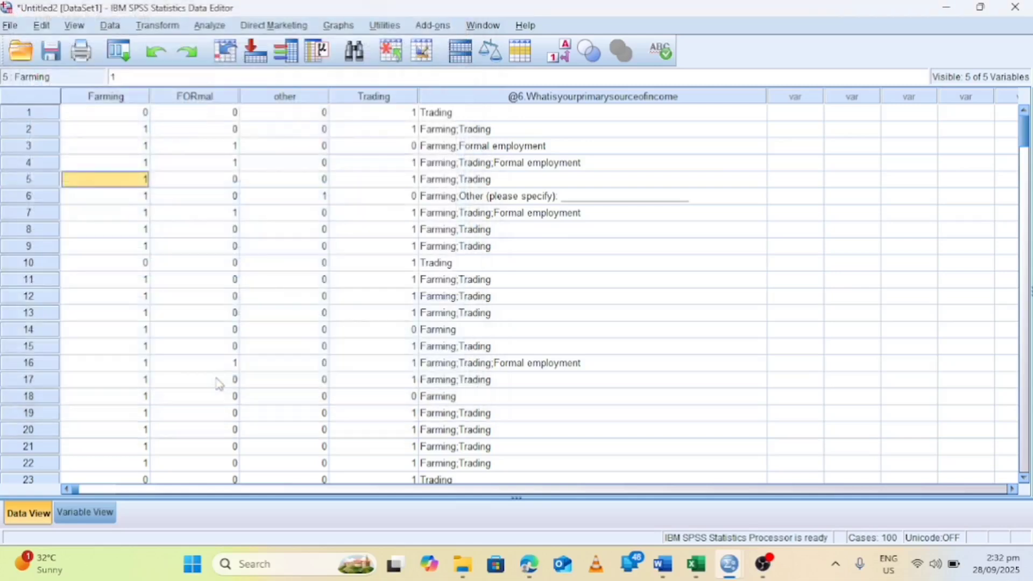
click(210, 25)
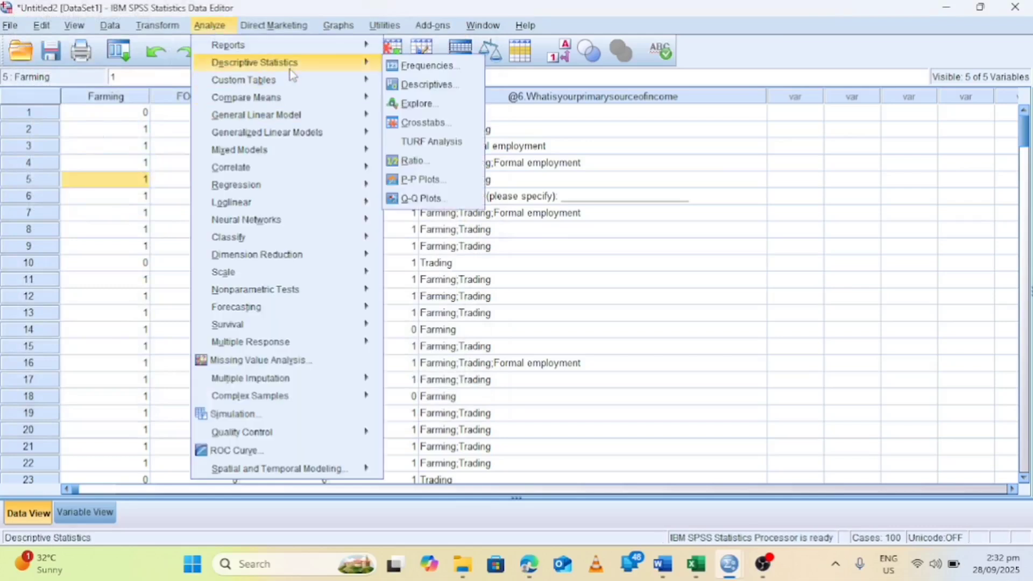
mouse_move(355, 78)
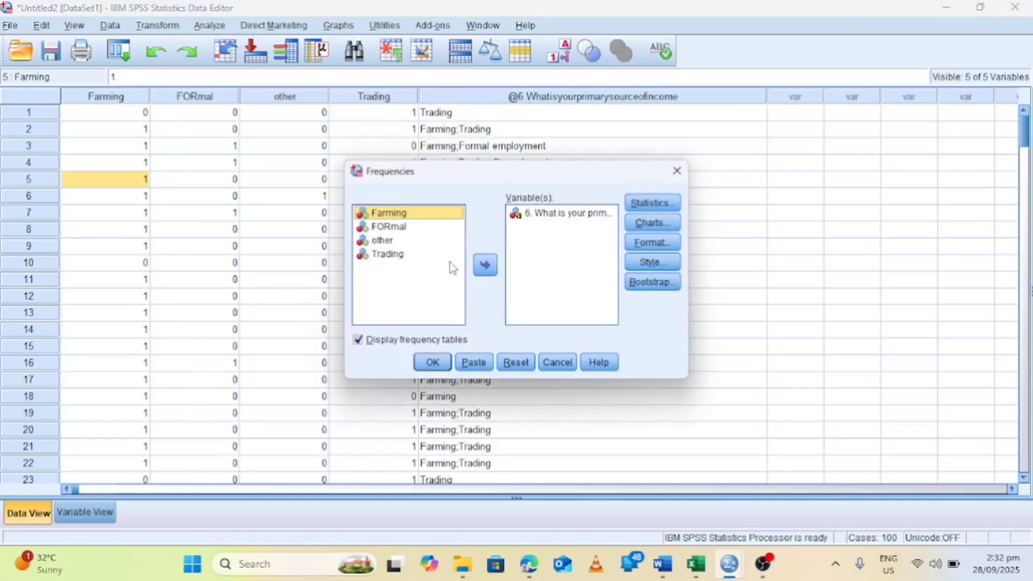
click(674, 178)
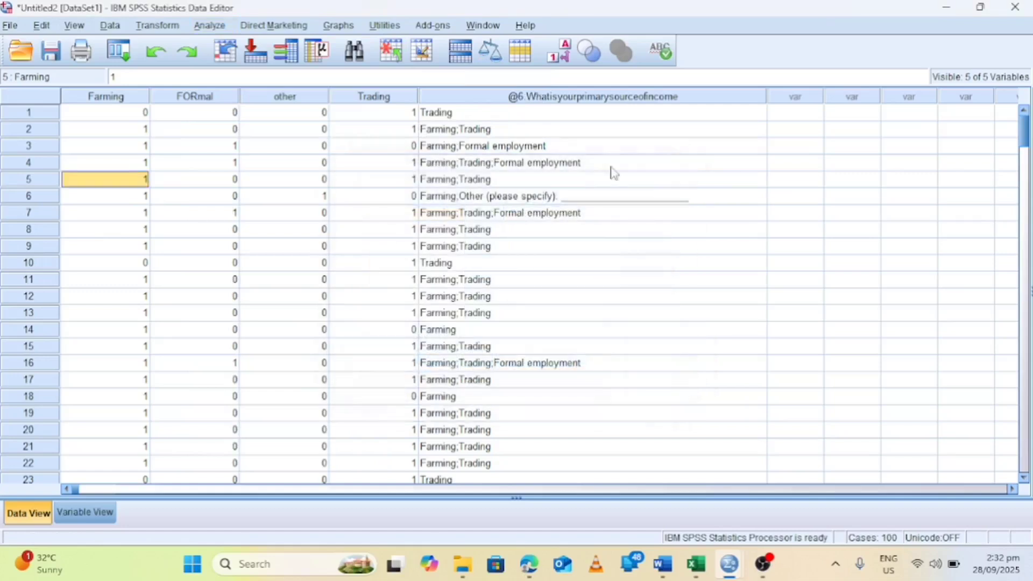
Step: Run Multiple Response Frequencies for the $SourceOfIncome set, excluding cases listwise within dichotomies
click(205, 26)
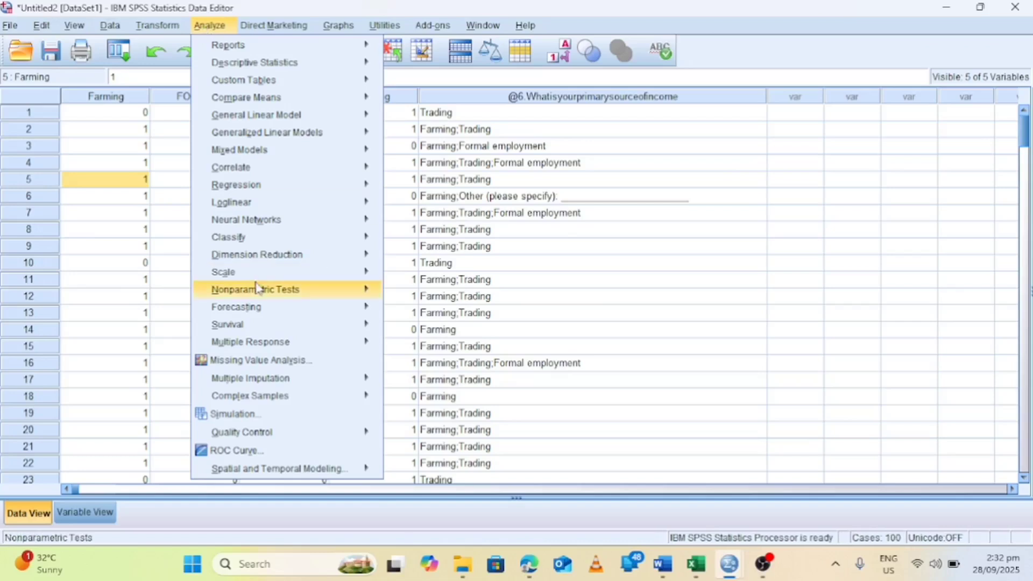
mouse_move(302, 351)
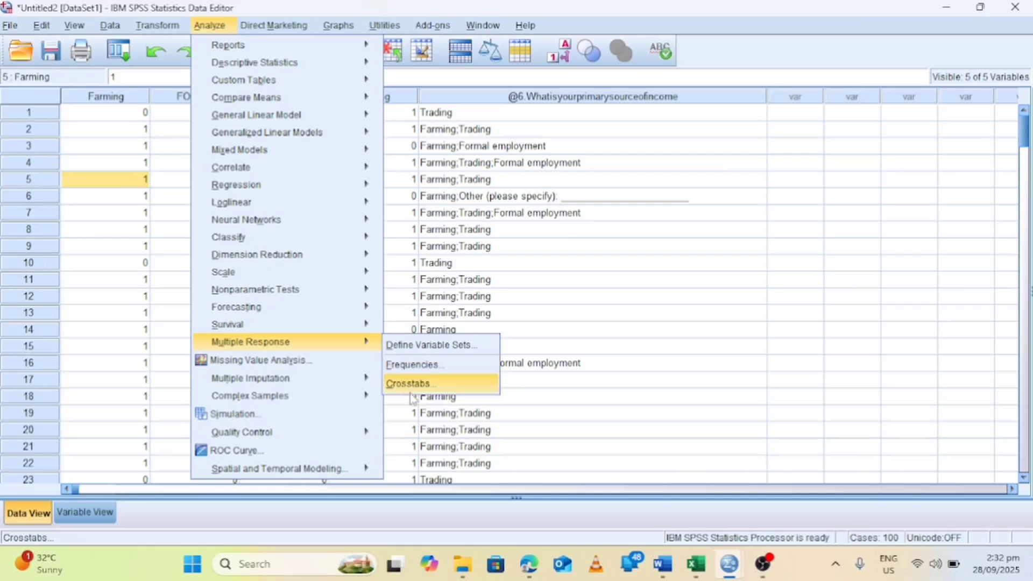
click(434, 369)
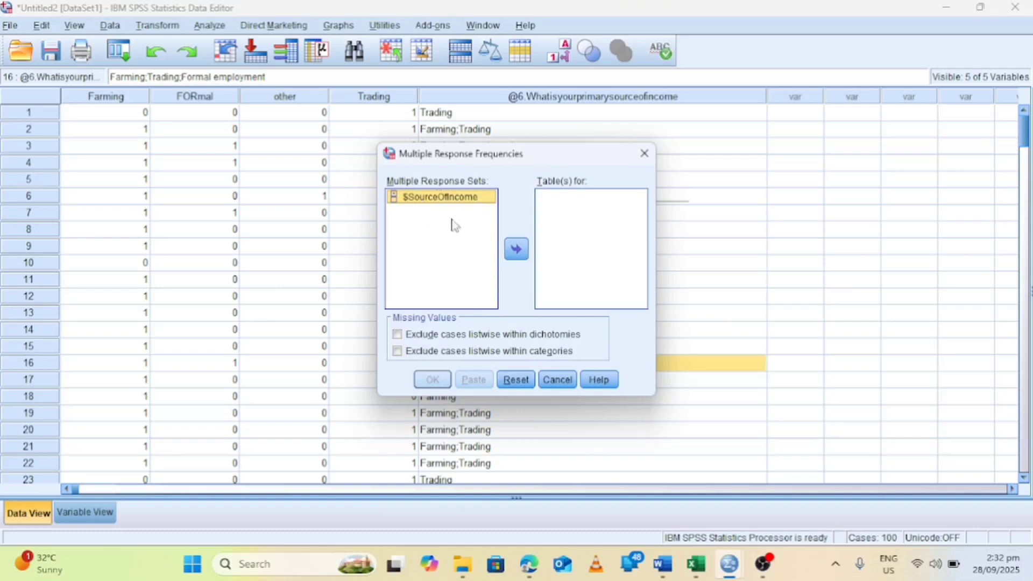
click(517, 249)
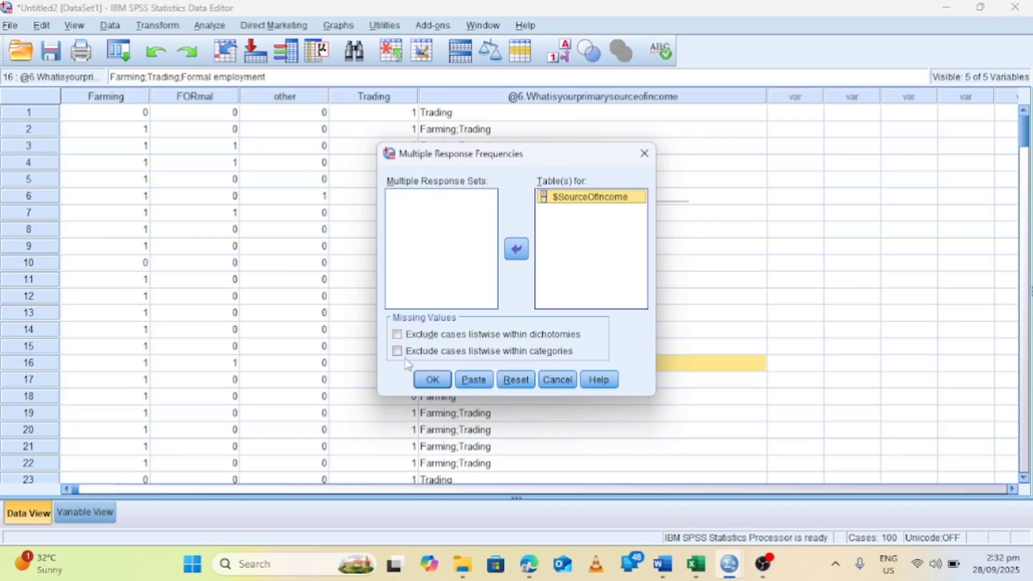
click(425, 382)
click(395, 337)
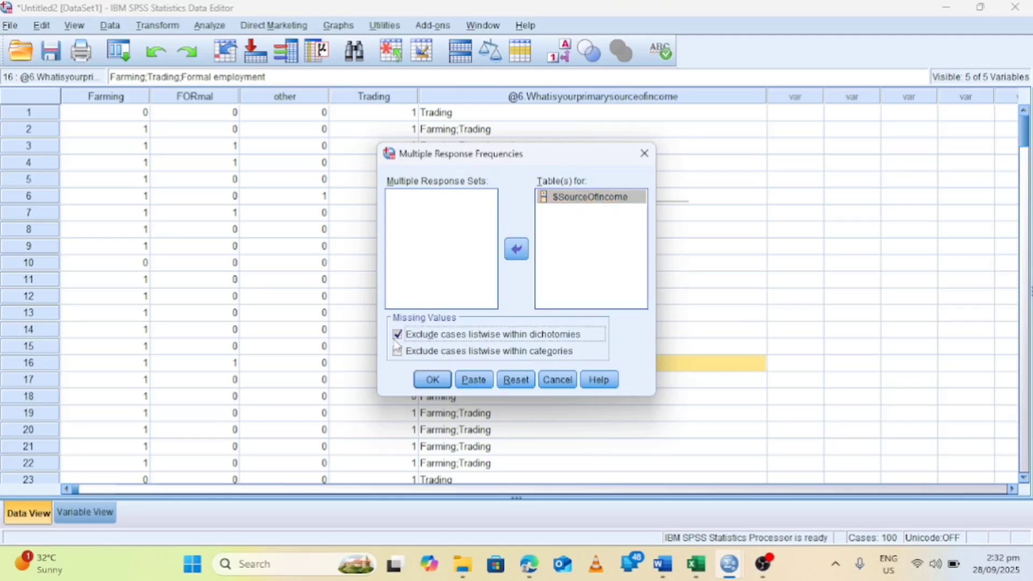
click(432, 381)
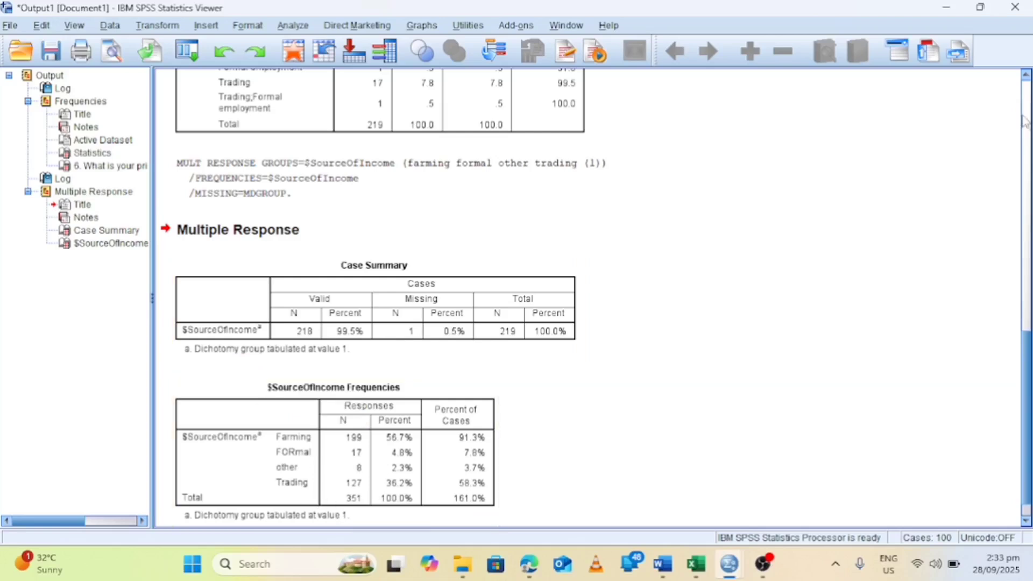
Step: Compare the ordinary frequency table for question 6 with the $SourceOfIncome multiple response tables in the output
click(1026, 75)
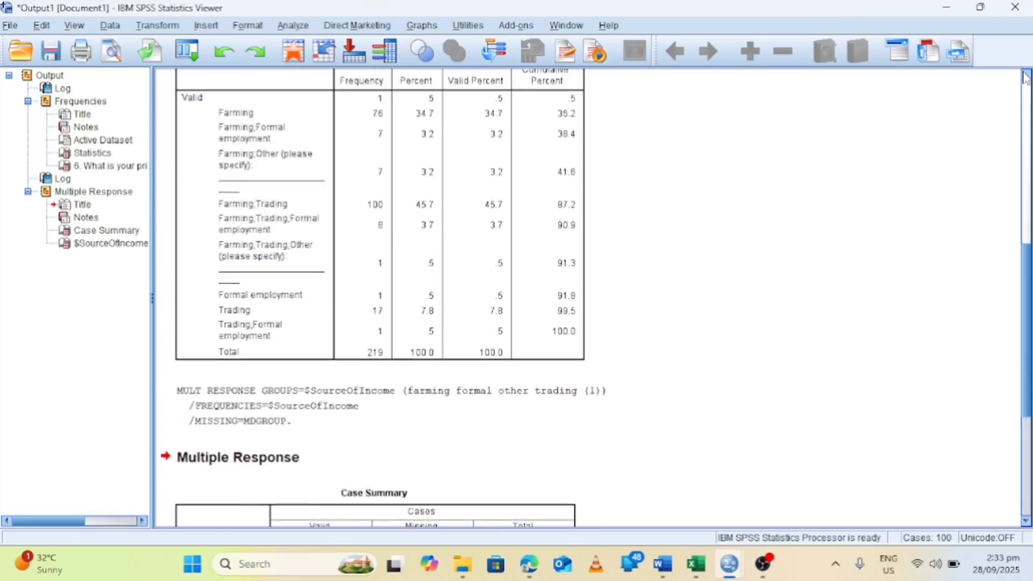
click(1026, 75)
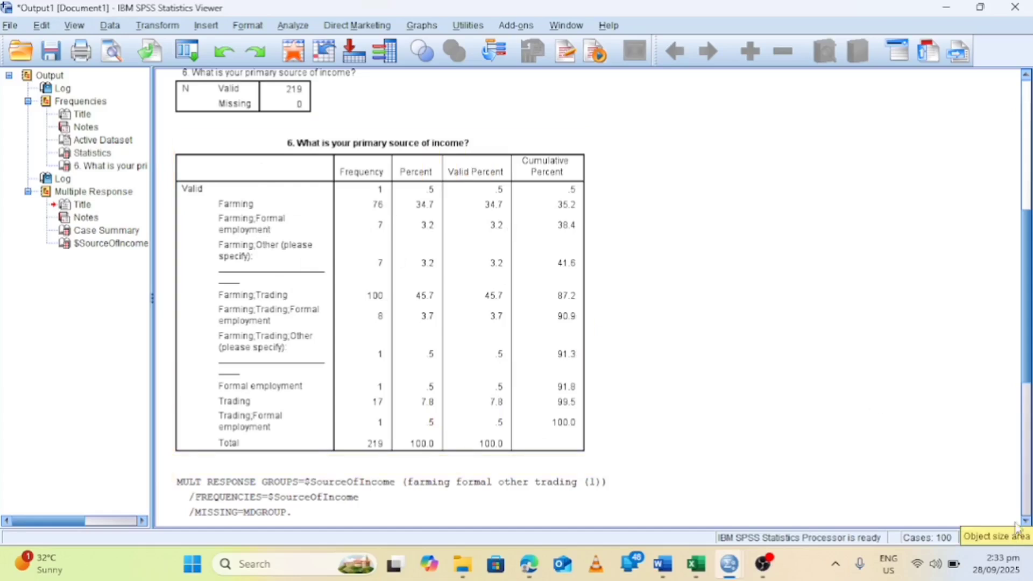
click(1026, 510)
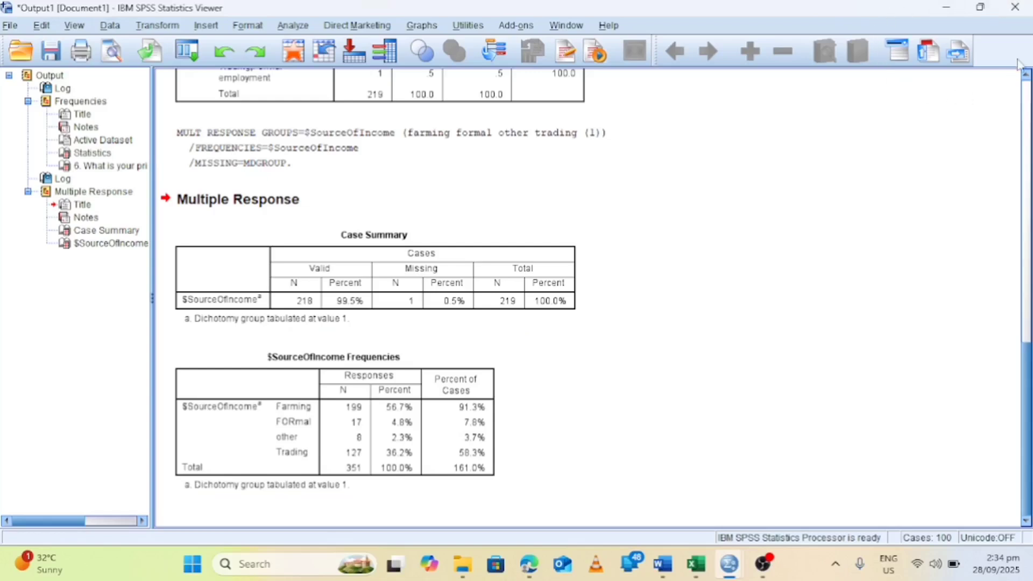
Step: Rerun Multiple Response Frequencies for $SourceOfIncome with the same missing-value option, and return to the question 6 frequency table in the output
click(294, 27)
mouse_move(365, 347)
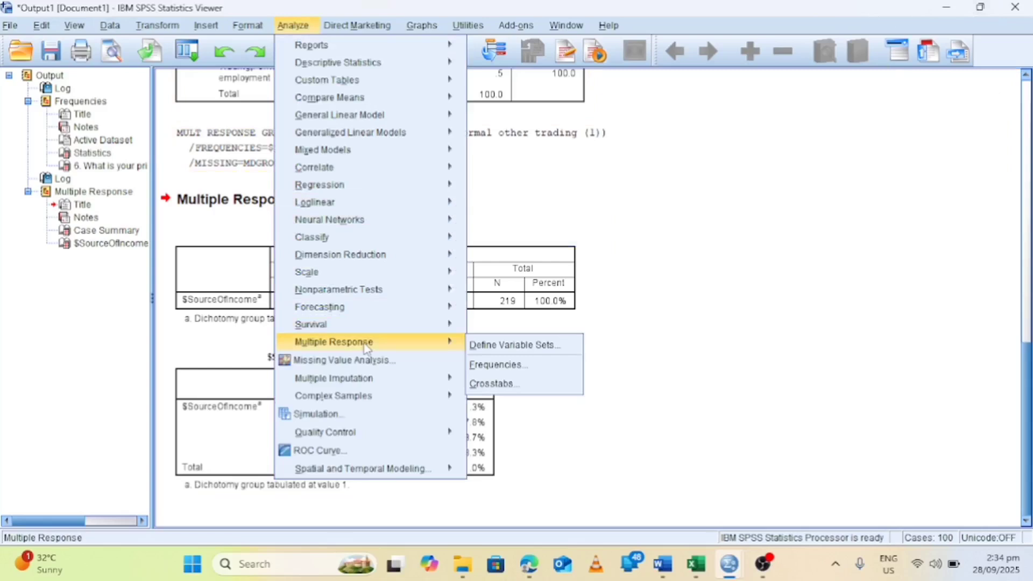
click(515, 367)
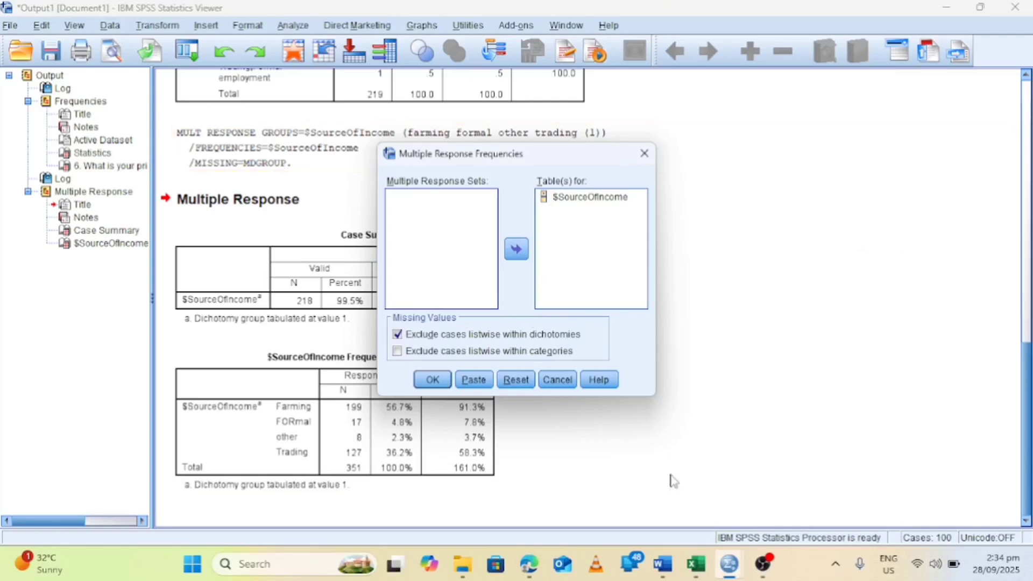
click(582, 199)
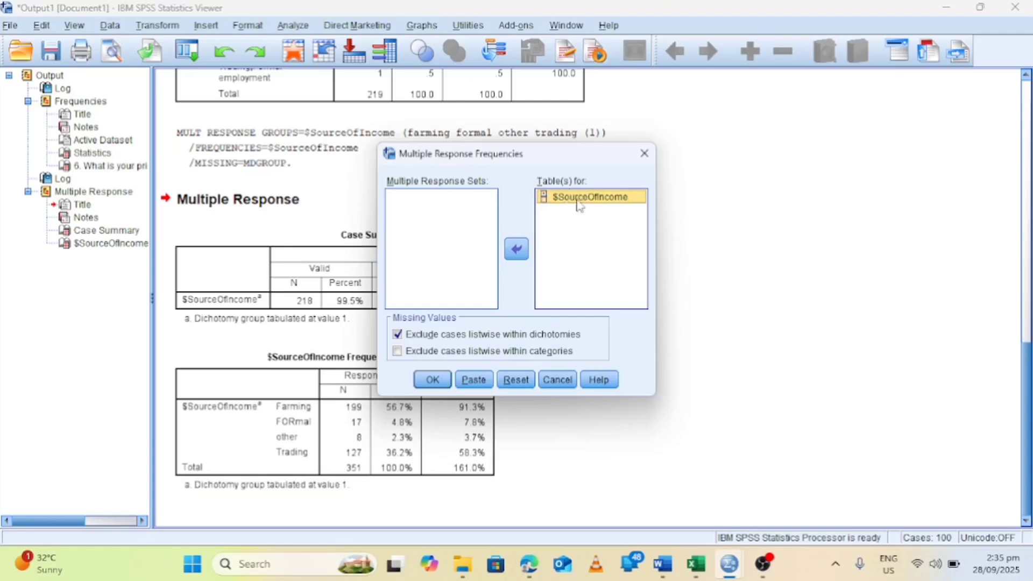
click(432, 380)
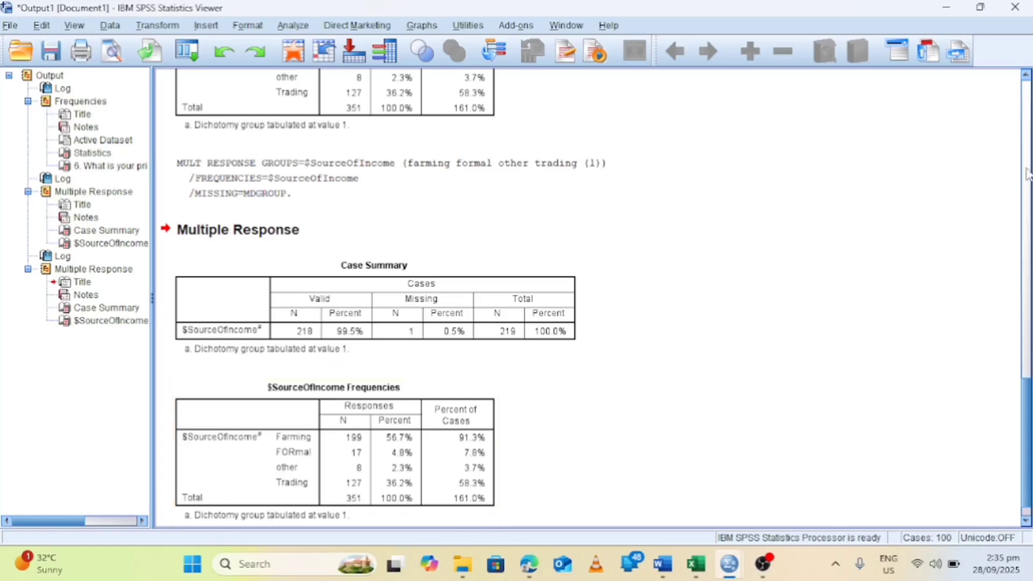
scroll(1026, 172, up, 2)
click(1027, 133)
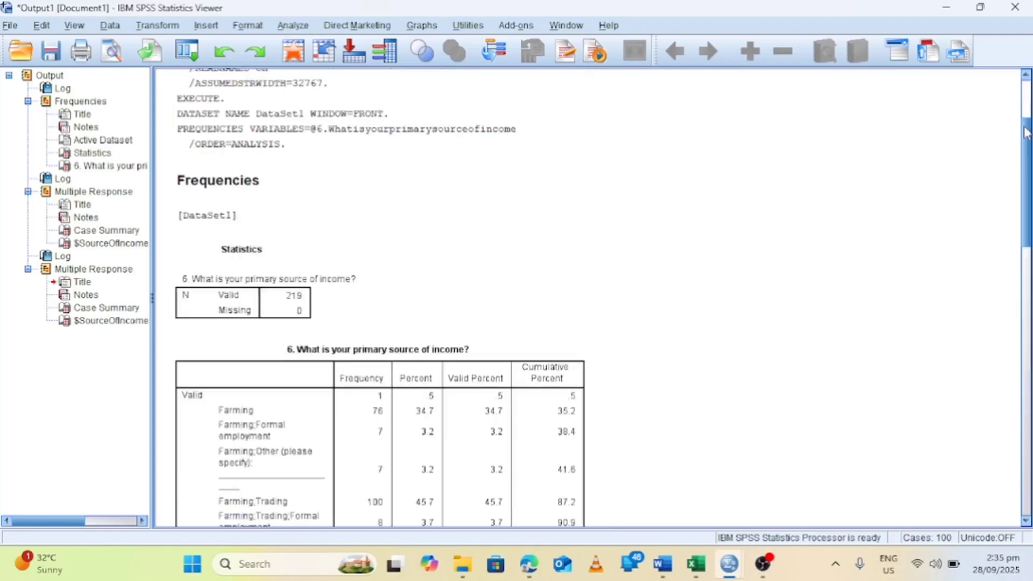